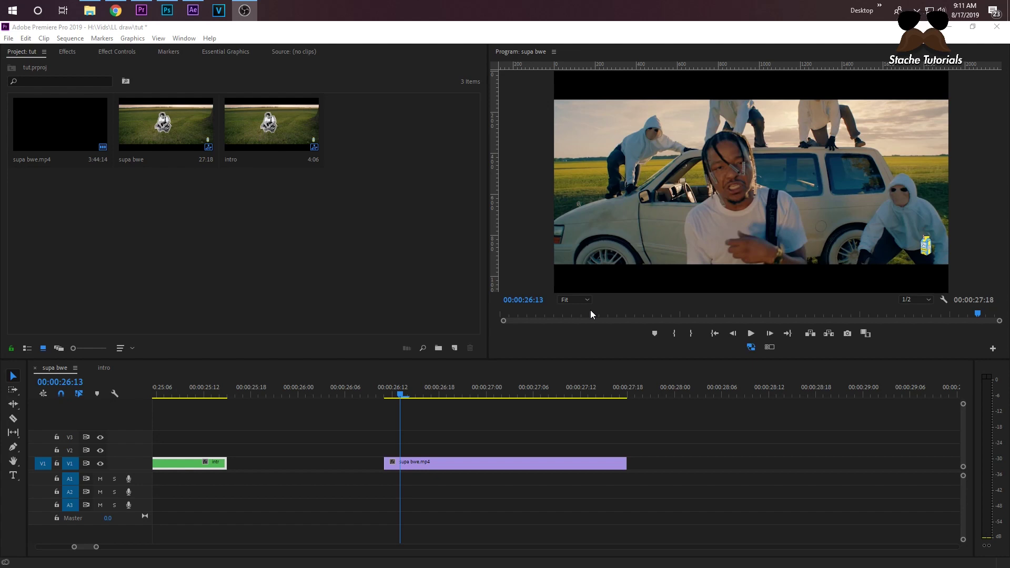
# Split the supa bwe.mp4 clip on V1 at 00:00:27:07
pyautogui.click(395, 398)
pyautogui.press('space')
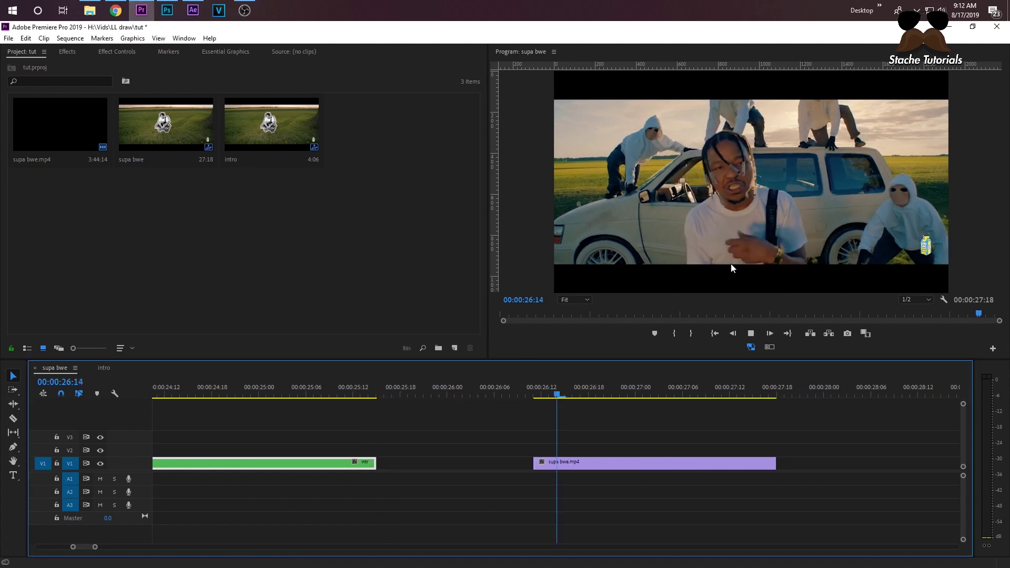
pyautogui.press('space')
pyautogui.moveTo(509, 393); pyautogui.dragTo(605, 399)
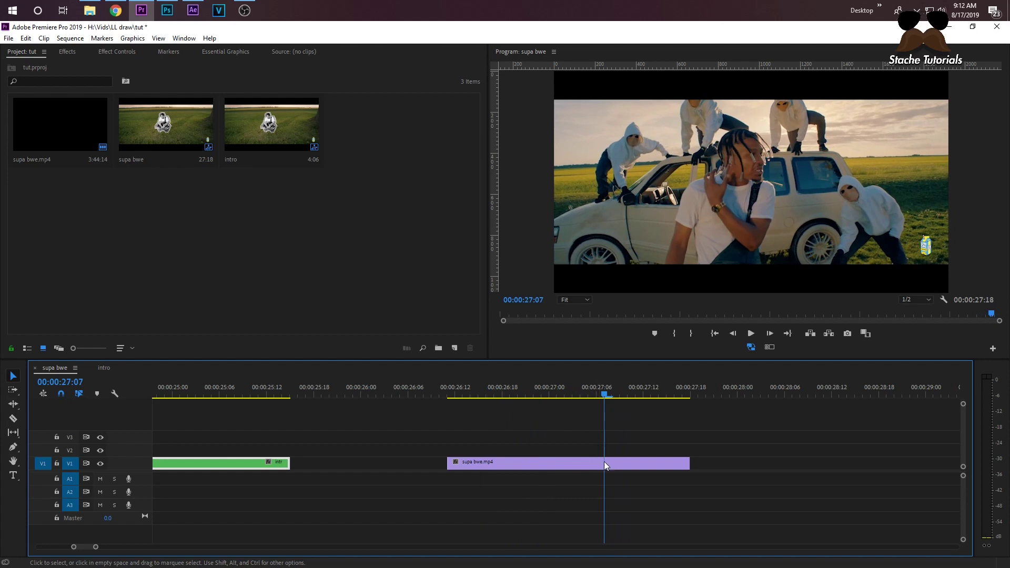
pyautogui.click(633, 467)
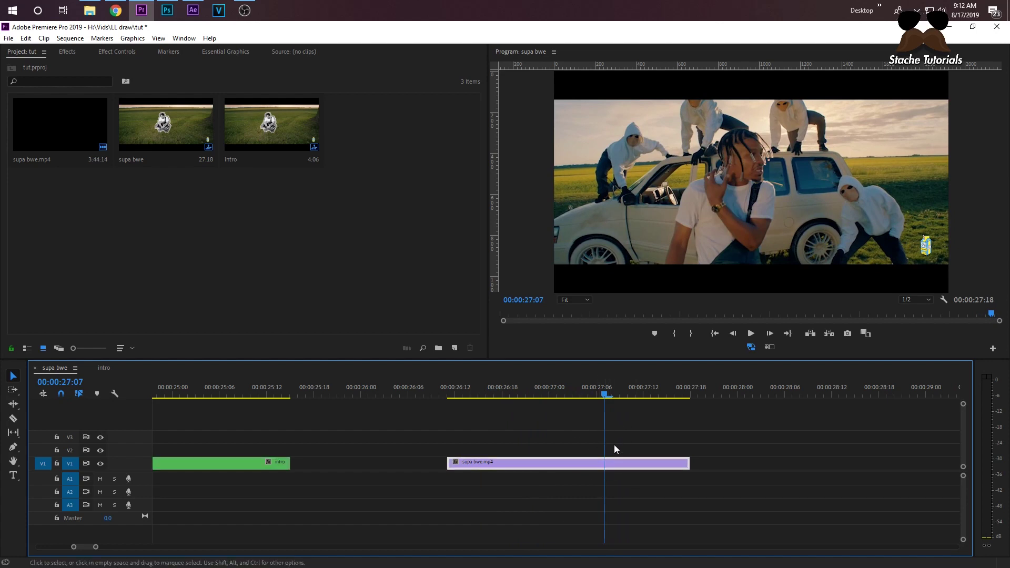
pyautogui.hotkey('ctrl', 'k')
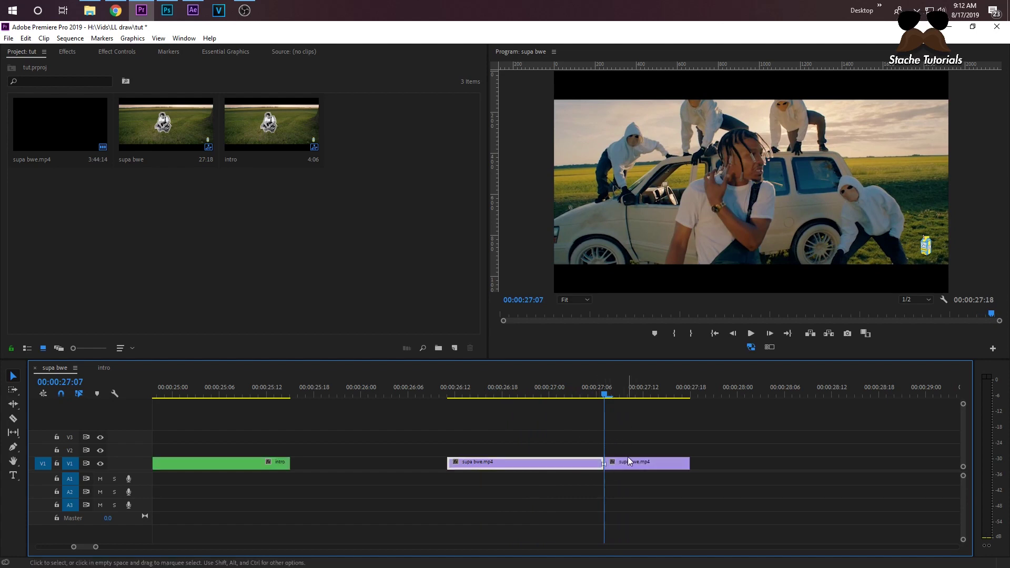
pyautogui.click(13, 418)
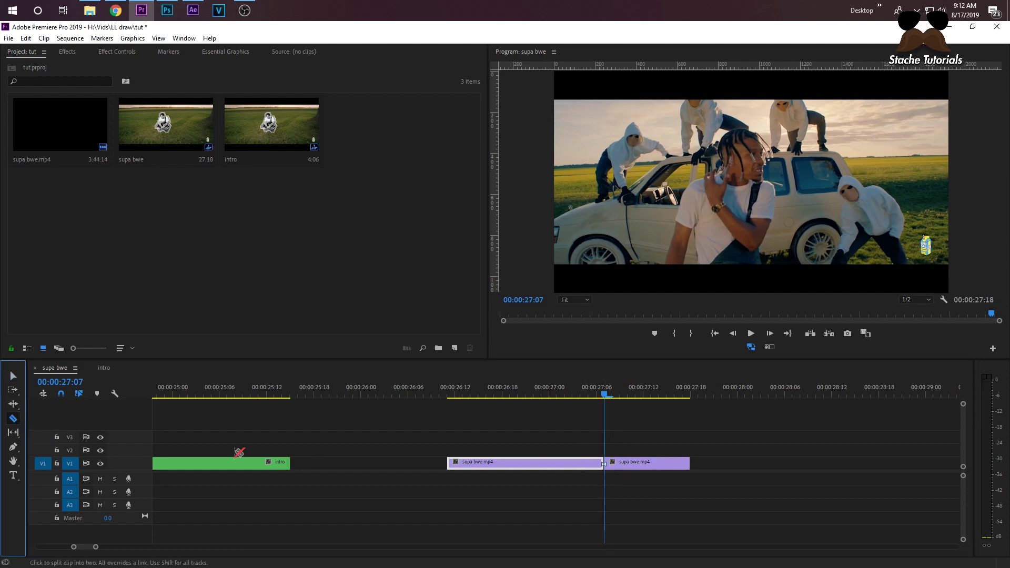
pyautogui.click(13, 376)
# Export the frame at 00:00:27:07 as a PNG still and import it into the project
pyautogui.click(612, 463)
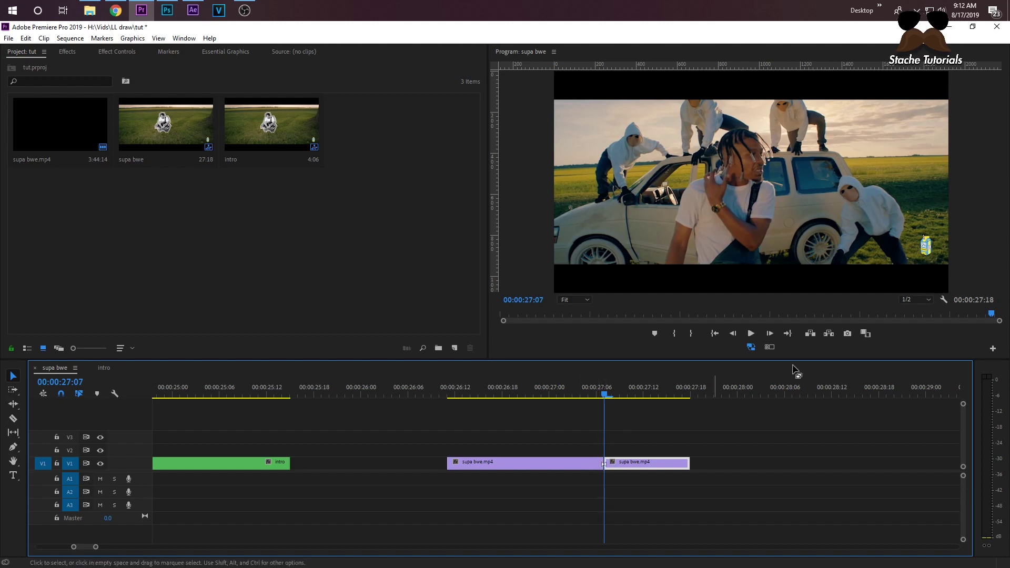
pyautogui.click(847, 334)
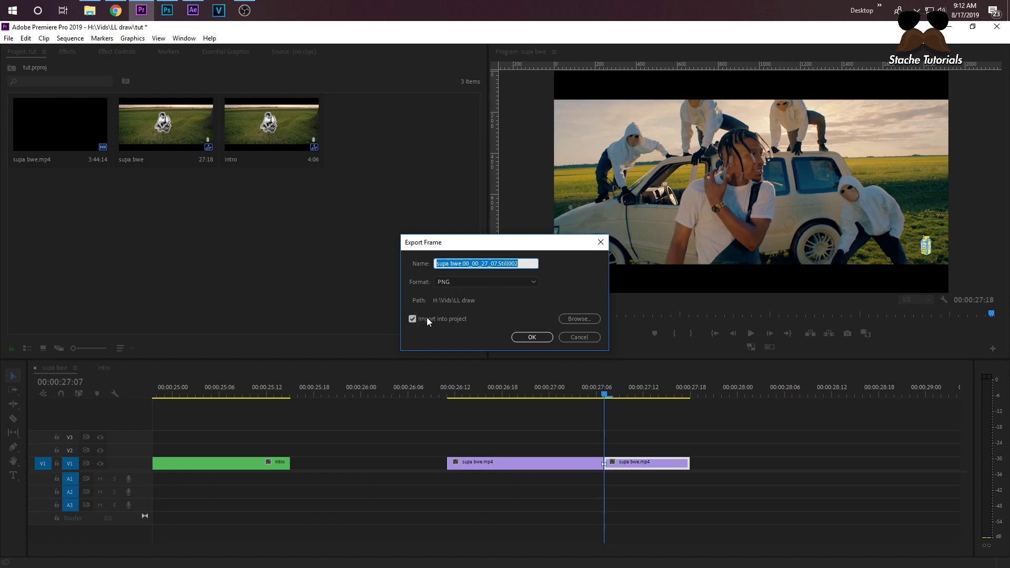
pyautogui.click(528, 338)
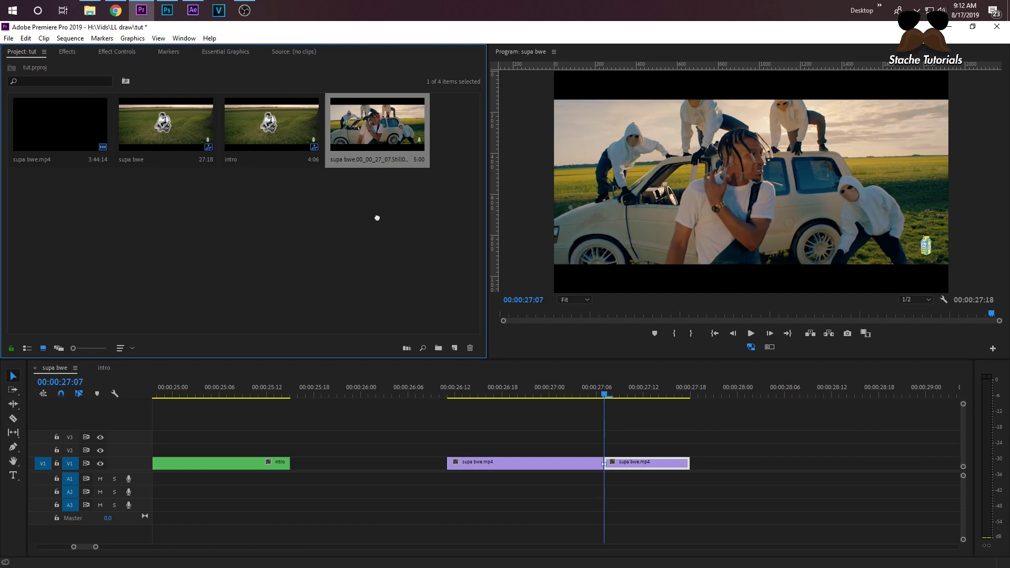
# Place the exported still on V2 starting at 00:00:27:07 and trim it to end with the clip below at 00:00:27:18
pyautogui.moveTo(377, 217); pyautogui.dragTo(605, 450)
pyautogui.press('Down')
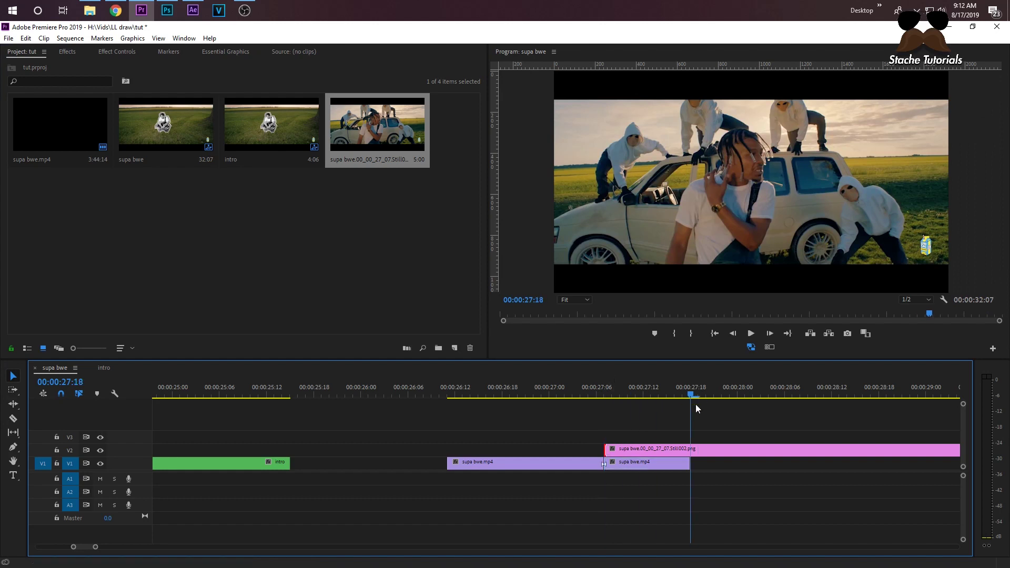
pyautogui.click(695, 449)
pyautogui.hotkey('ctrl', 'k')
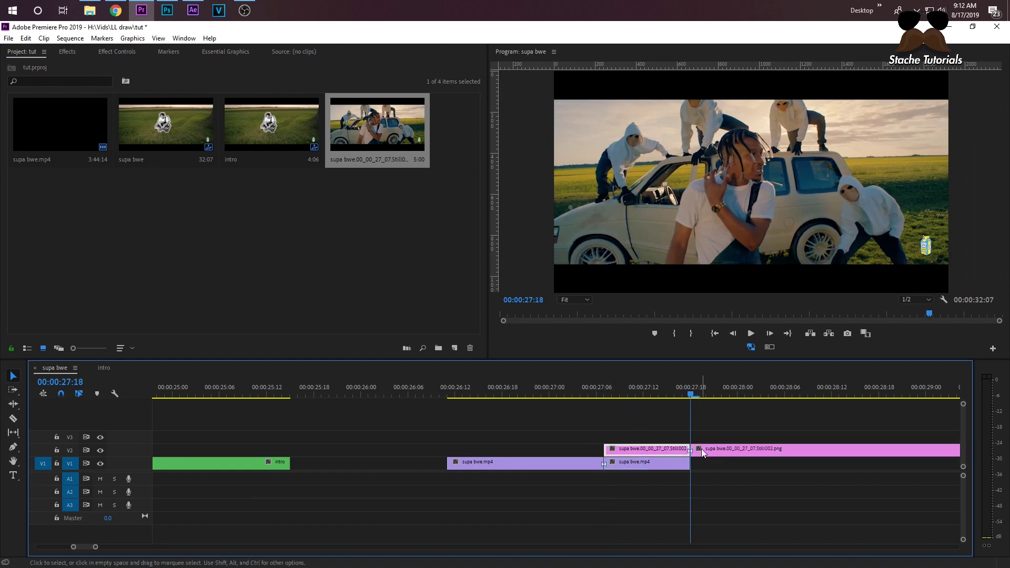
pyautogui.click(702, 450)
pyautogui.press('Delete')
# Open the still on V2 in Adobe Photoshop for editing and activate the Polygonal Lasso tool
pyautogui.click(608, 388)
pyautogui.moveTo(607, 401); pyautogui.dragTo(619, 404)
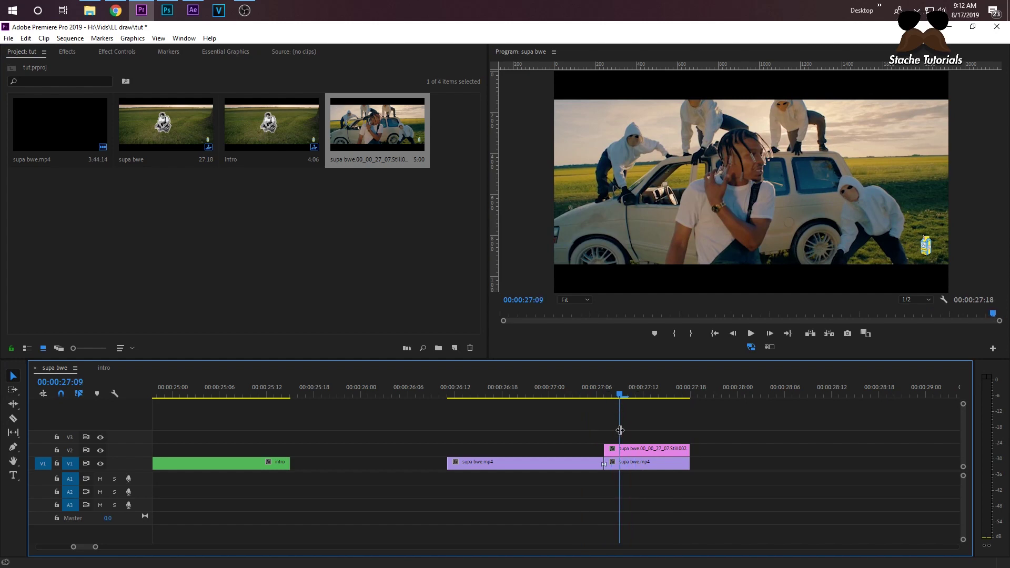
pyautogui.rightClick(637, 452)
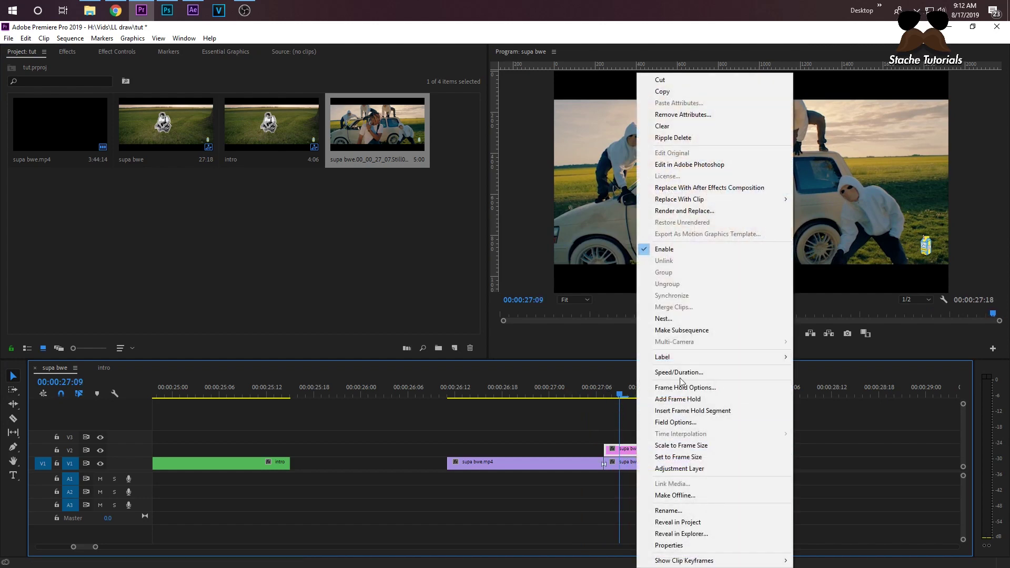
pyautogui.click(681, 164)
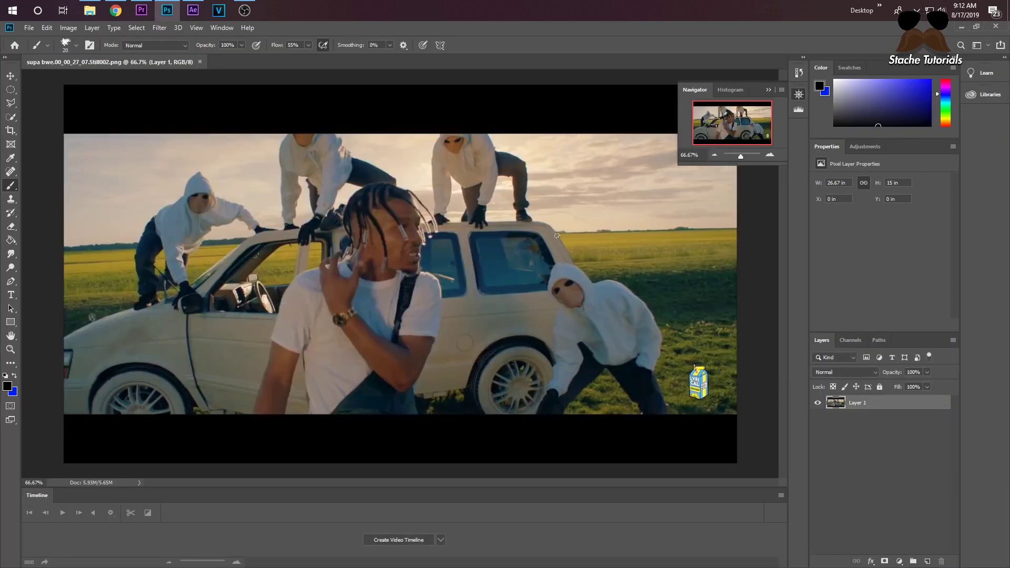
pyautogui.click(770, 154)
pyautogui.moveTo(744, 130); pyautogui.dragTo(739, 136)
pyautogui.click(714, 155)
pyautogui.click(10, 103)
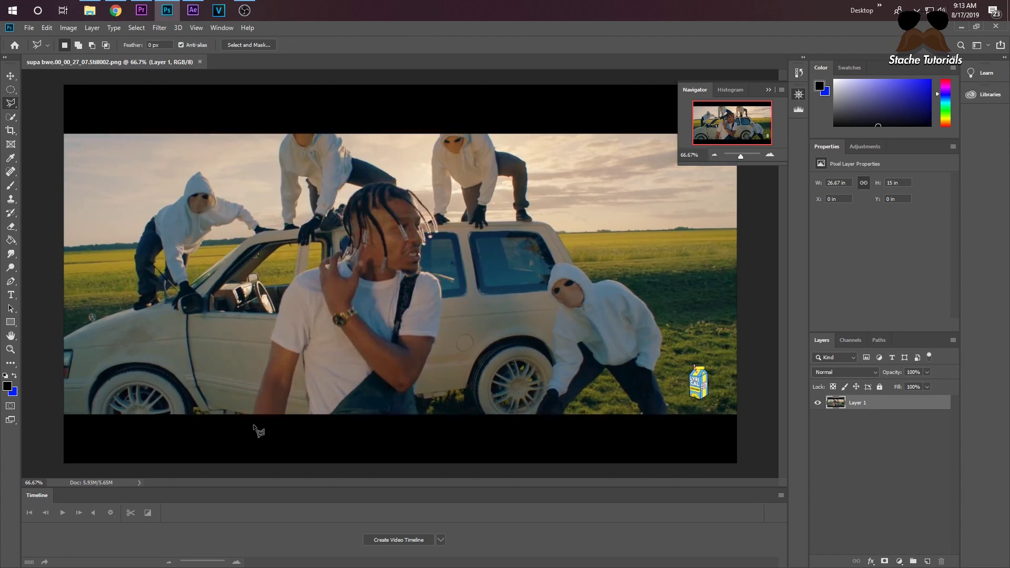
pyautogui.click(252, 422)
pyautogui.click(212, 349)
pyautogui.click(256, 361)
pyautogui.click(257, 325)
pyautogui.press('Escape')
# Draw a closed polygonal lasso selection loosely around the man in the foreground, extending into the black bar below him
pyautogui.click(249, 428)
pyautogui.click(244, 384)
pyautogui.click(258, 341)
pyautogui.click(264, 301)
pyautogui.click(257, 288)
pyautogui.click(311, 260)
pyautogui.click(328, 246)
pyautogui.click(341, 244)
pyautogui.click(341, 221)
pyautogui.click(342, 200)
pyautogui.click(356, 183)
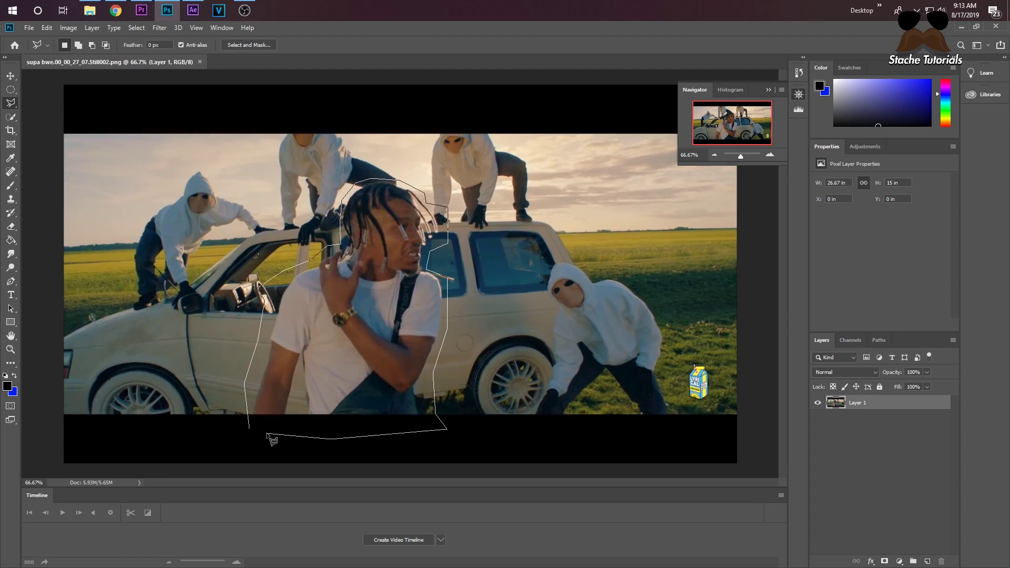
pyautogui.doubleClick(272, 441)
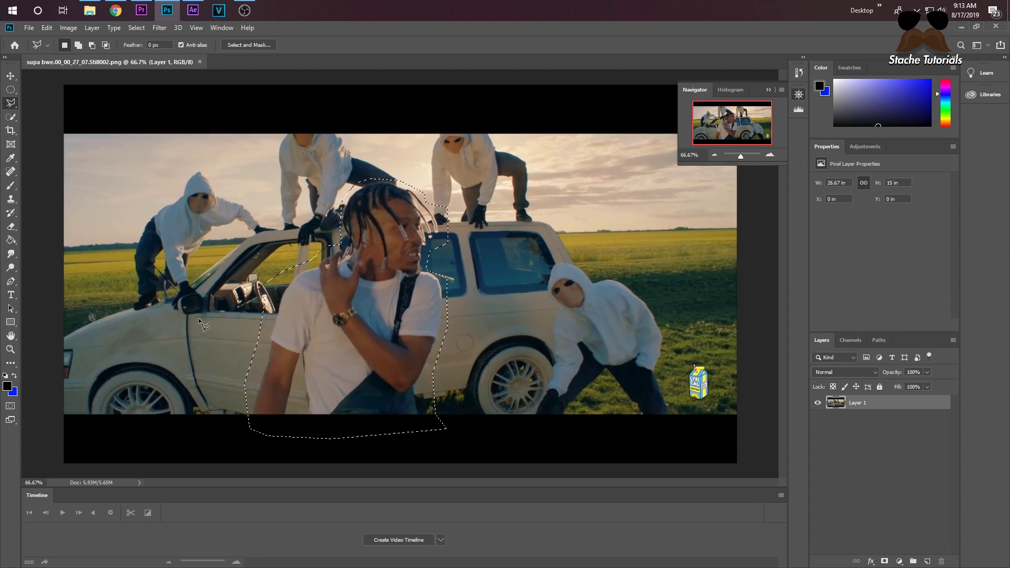
# Invert the selection, delete the background around the man, and deselect
pyautogui.rightClick(423, 273)
pyautogui.click(444, 286)
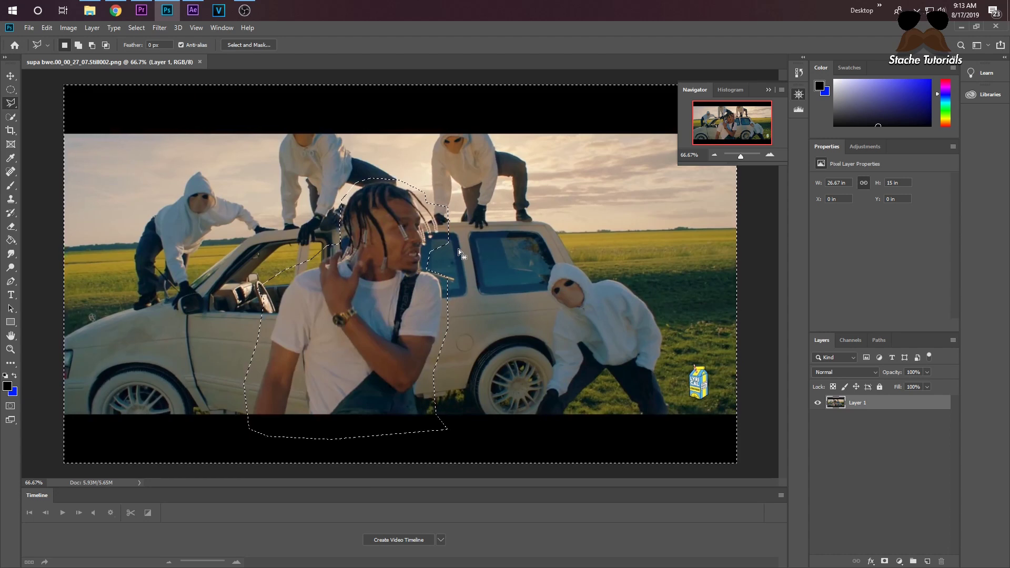
pyautogui.press('Delete')
pyautogui.hotkey('ctrl', 'd')
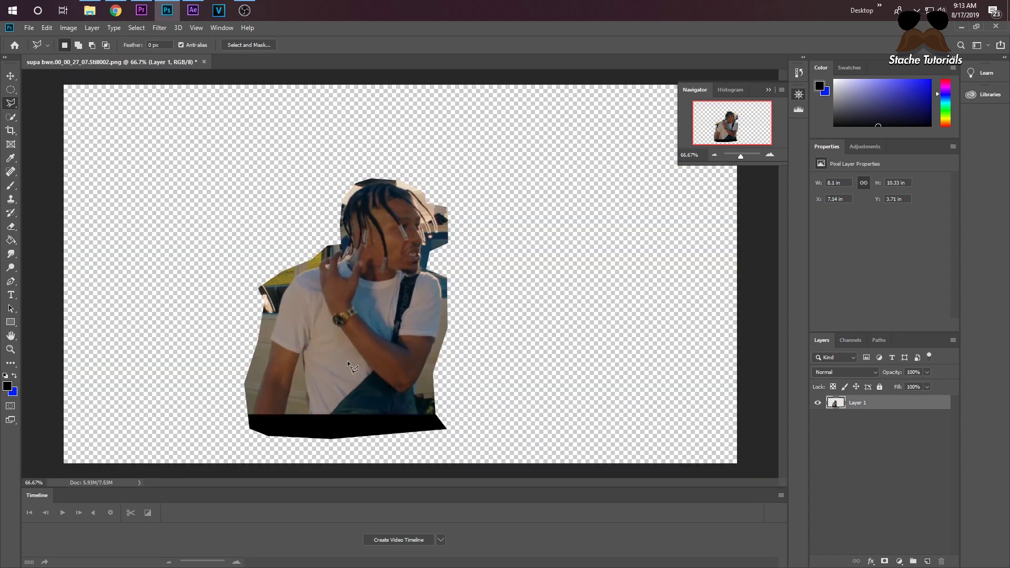
# Apply the Add Noise filter with Uniform distribution to the cutout, slightly adjusting the amount
pyautogui.click(11, 76)
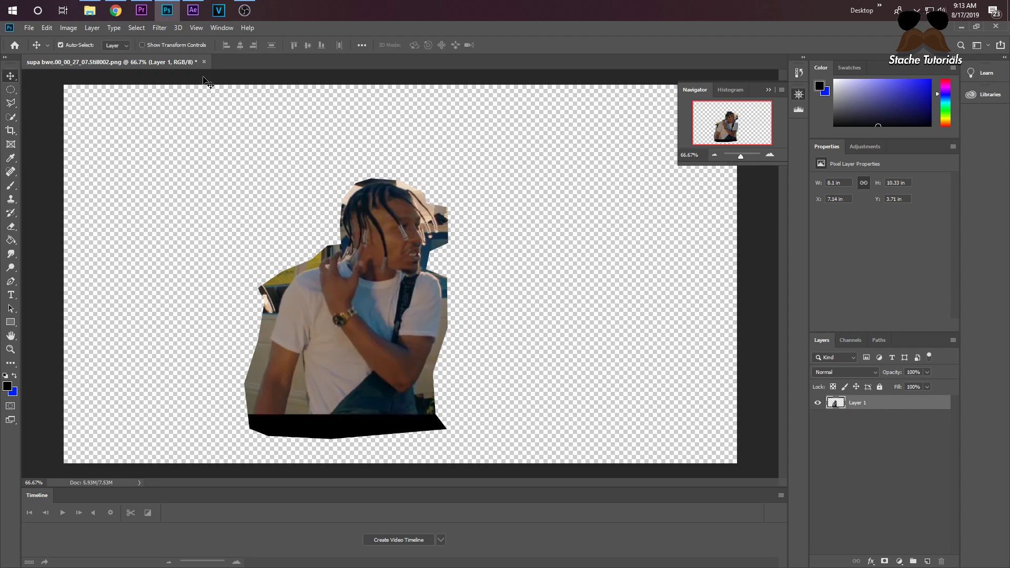
pyautogui.click(160, 30)
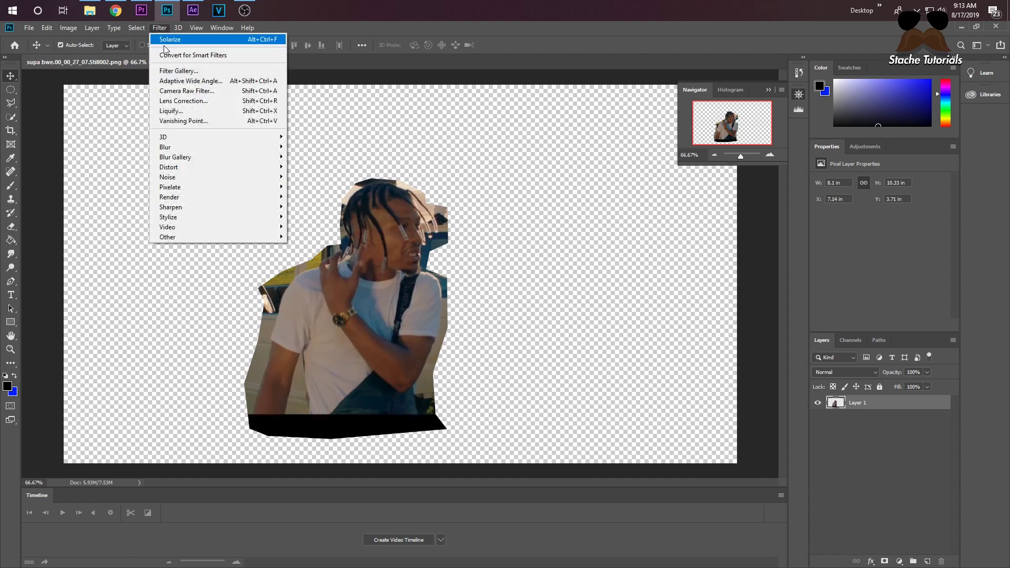
pyautogui.moveTo(182, 188)
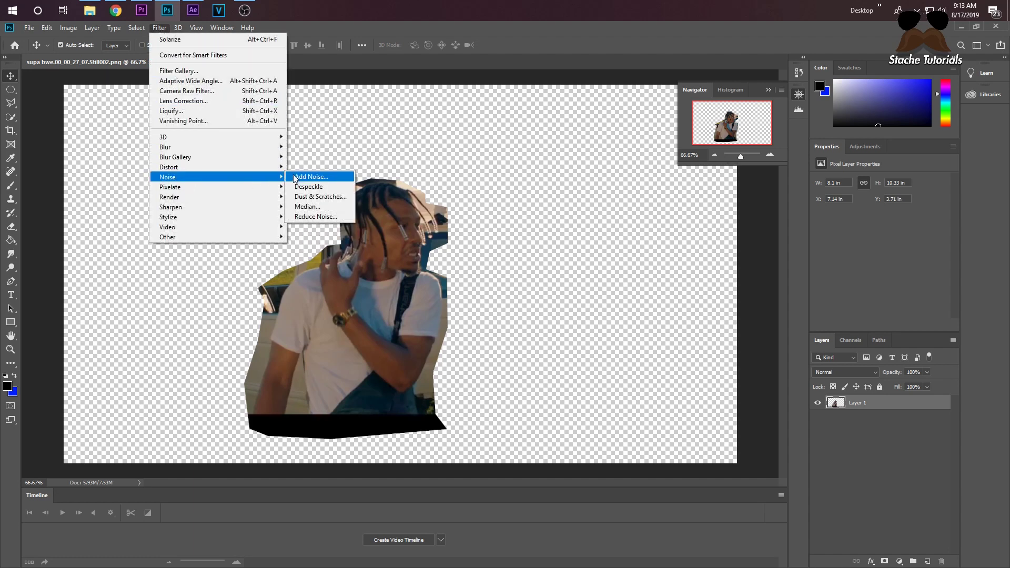
pyautogui.click(308, 178)
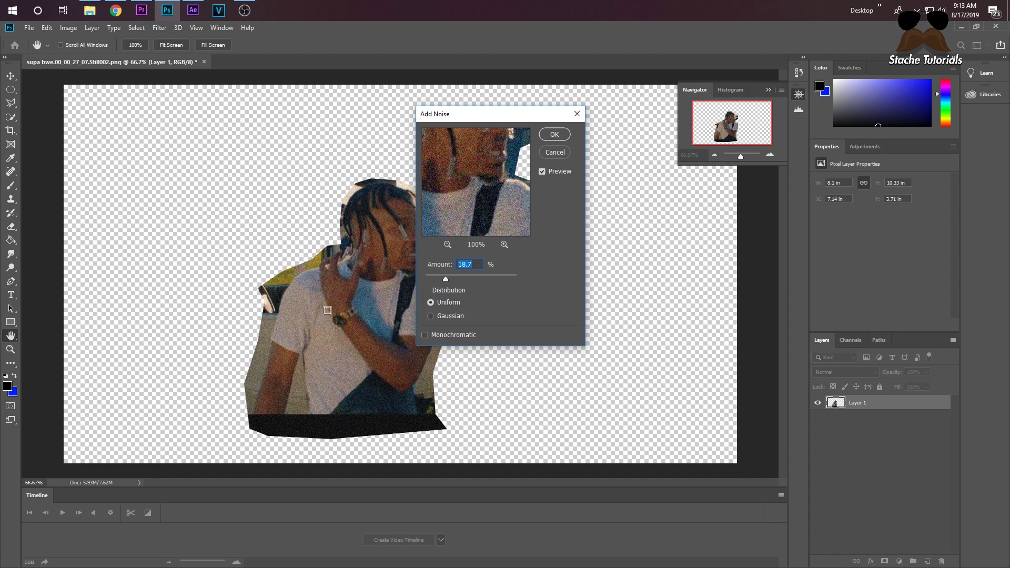
pyautogui.moveTo(447, 278)
pyautogui.mouseDown()
pyautogui.moveTo(506, 283)
pyautogui.moveTo(426, 275)
pyautogui.moveTo(443, 283)
pyautogui.mouseUp()
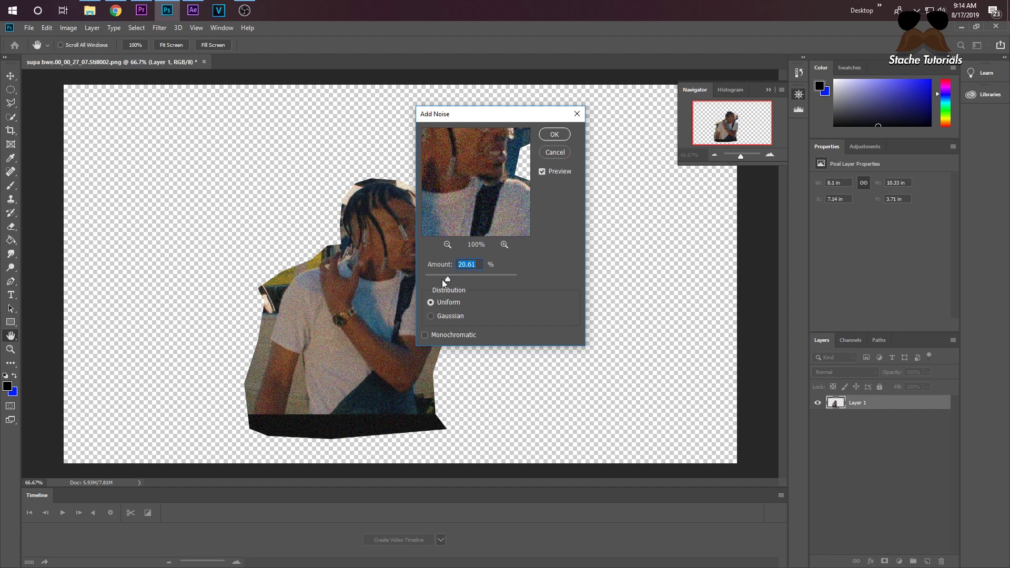
pyautogui.click(556, 135)
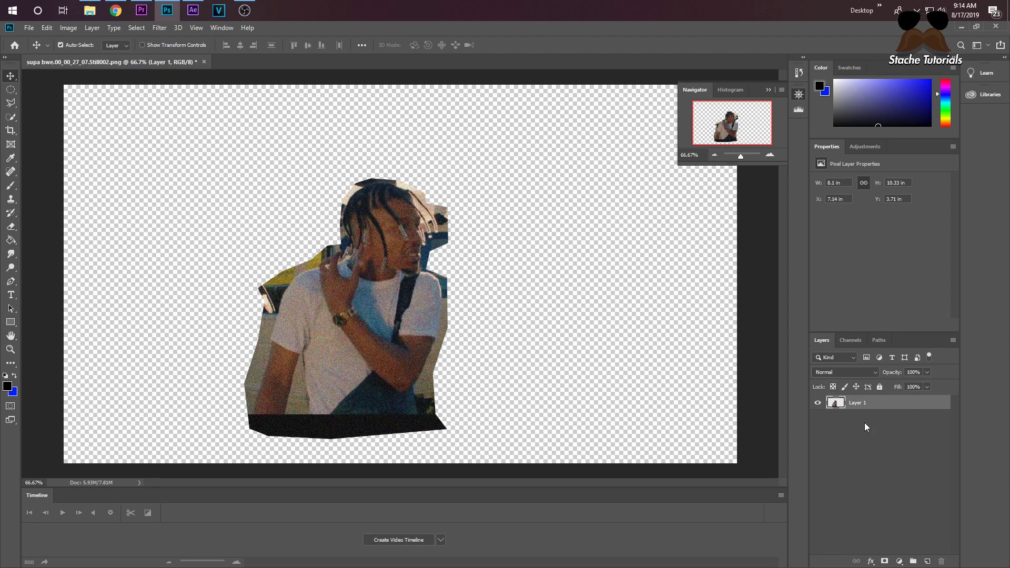
# Add a Black & White adjustment layer above the cutout
pyautogui.click(866, 147)
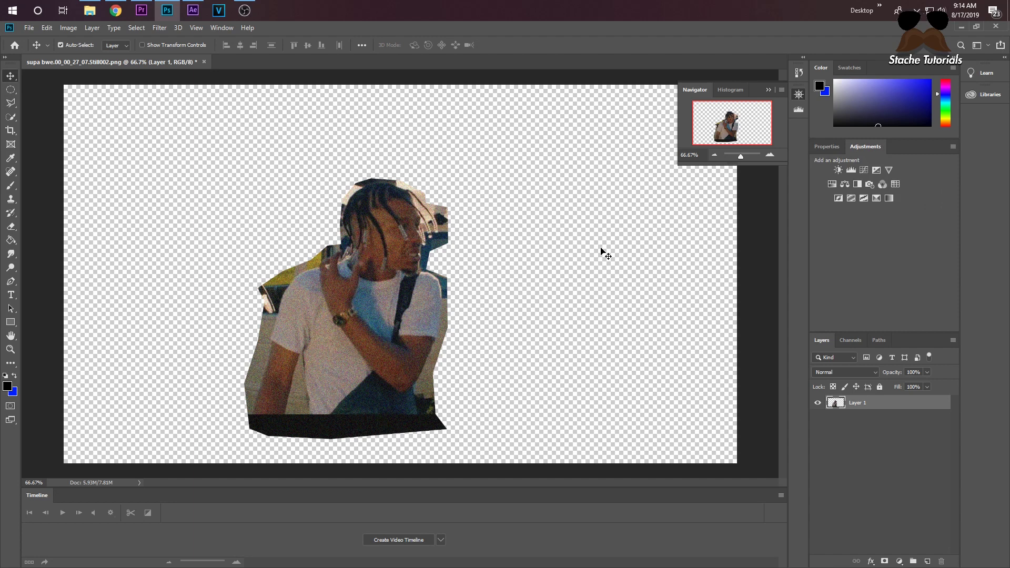
pyautogui.click(69, 28)
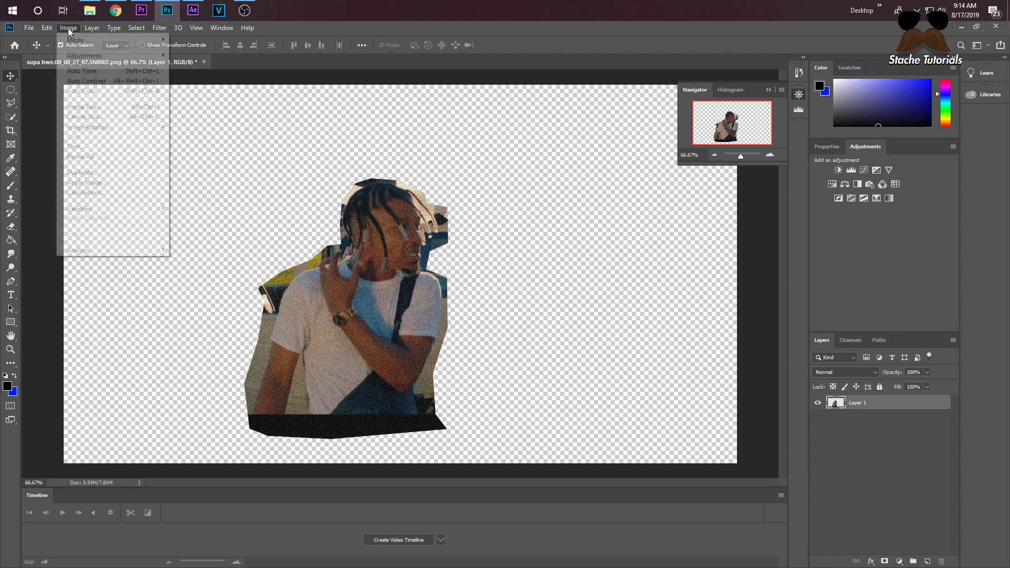
pyautogui.click(889, 276)
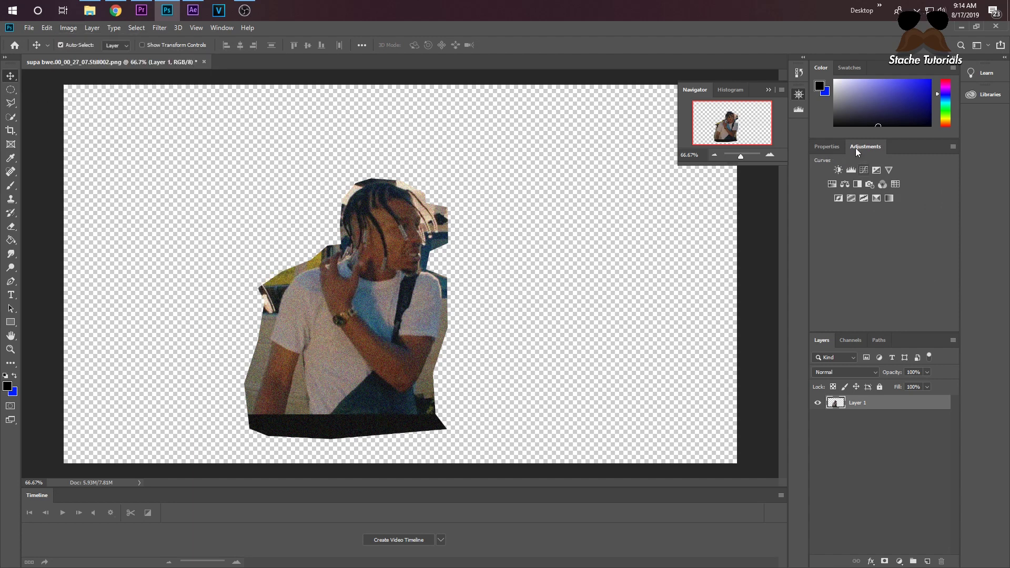
pyautogui.click(857, 184)
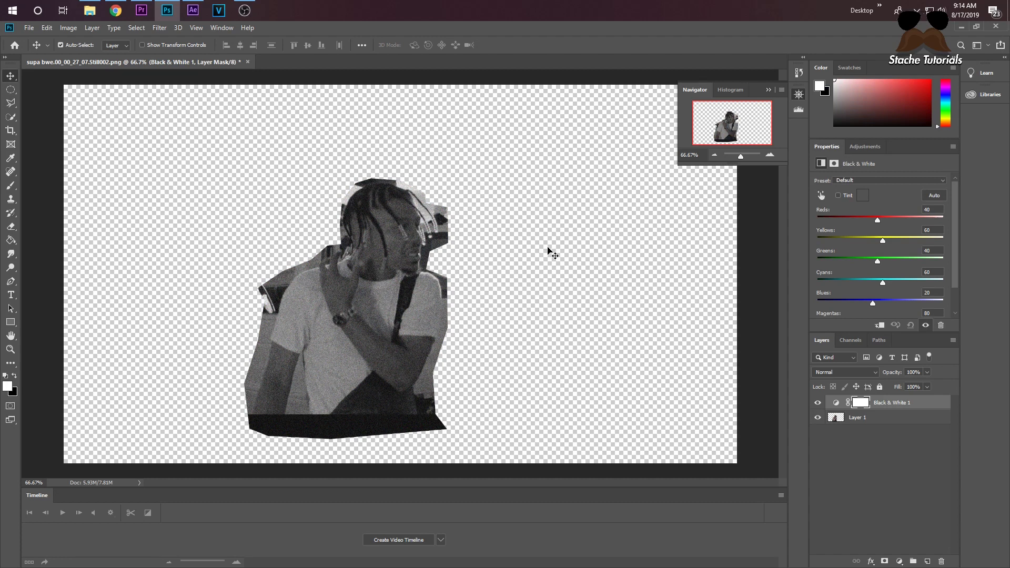
# Enable the tint on the Black & White adjustment and set its colour to brown #836d3b
pyautogui.click(838, 196)
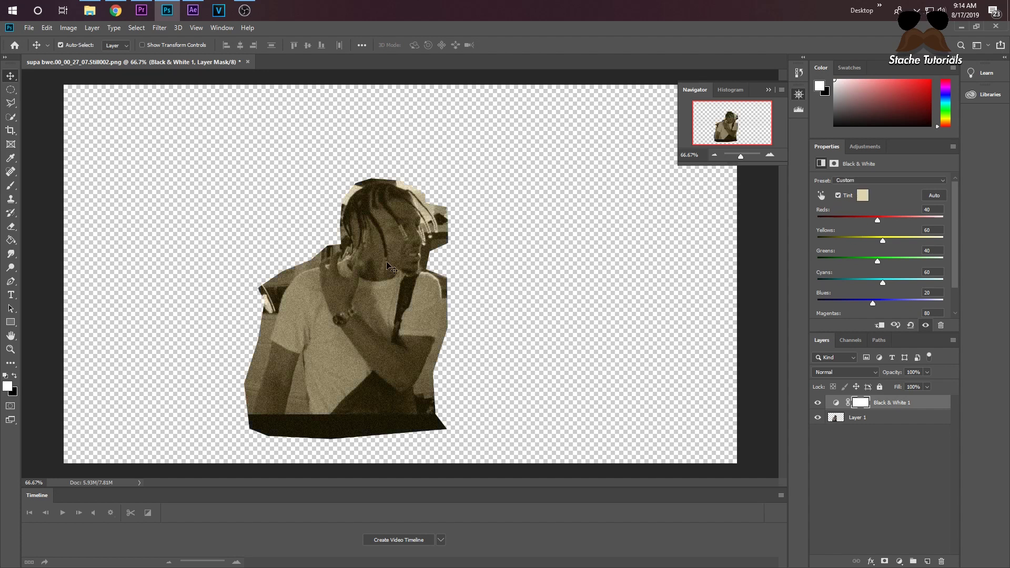
pyautogui.click(861, 198)
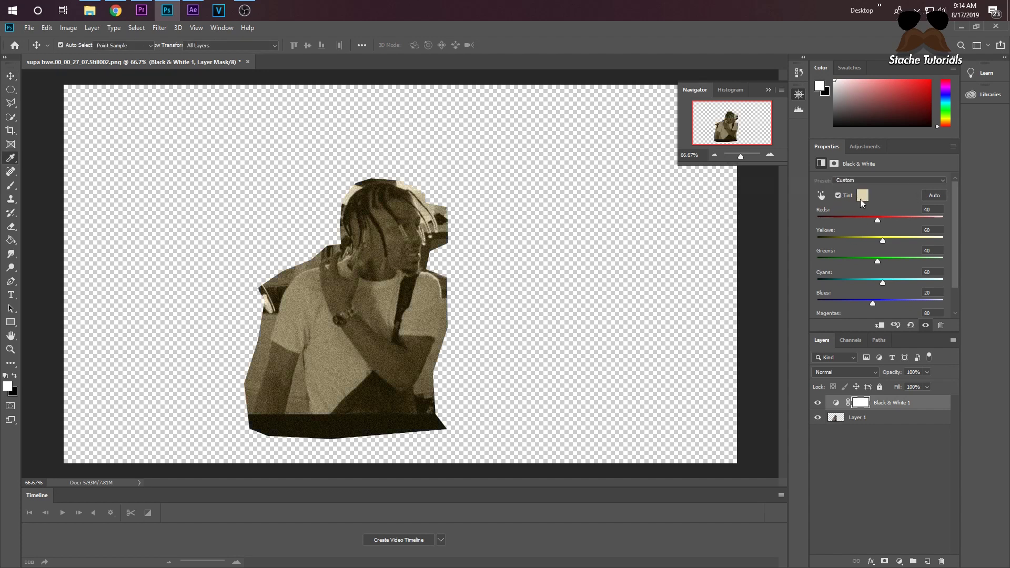
pyautogui.moveTo(654, 228)
pyautogui.mouseDown()
pyautogui.moveTo(679, 218)
pyautogui.moveTo(661, 223)
pyautogui.moveTo(666, 232)
pyautogui.mouseUp()
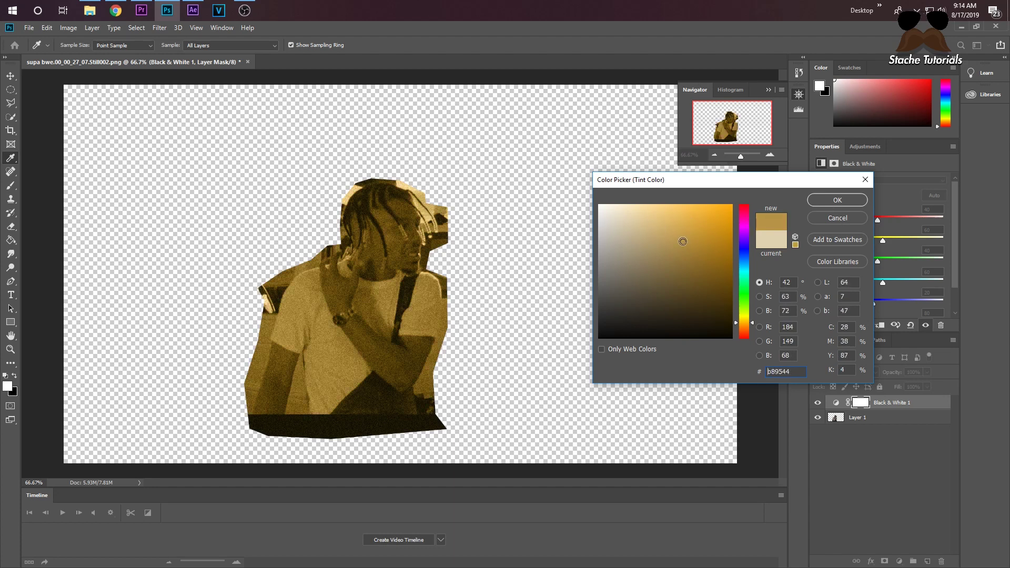
pyautogui.moveTo(682, 242); pyautogui.dragTo(672, 270)
pyautogui.click(667, 272)
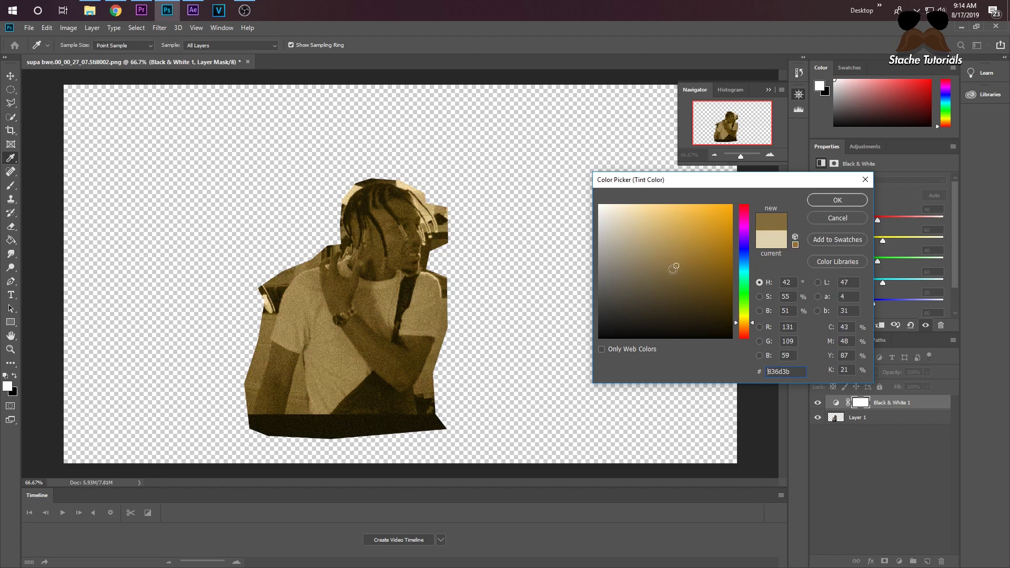
pyautogui.click(853, 200)
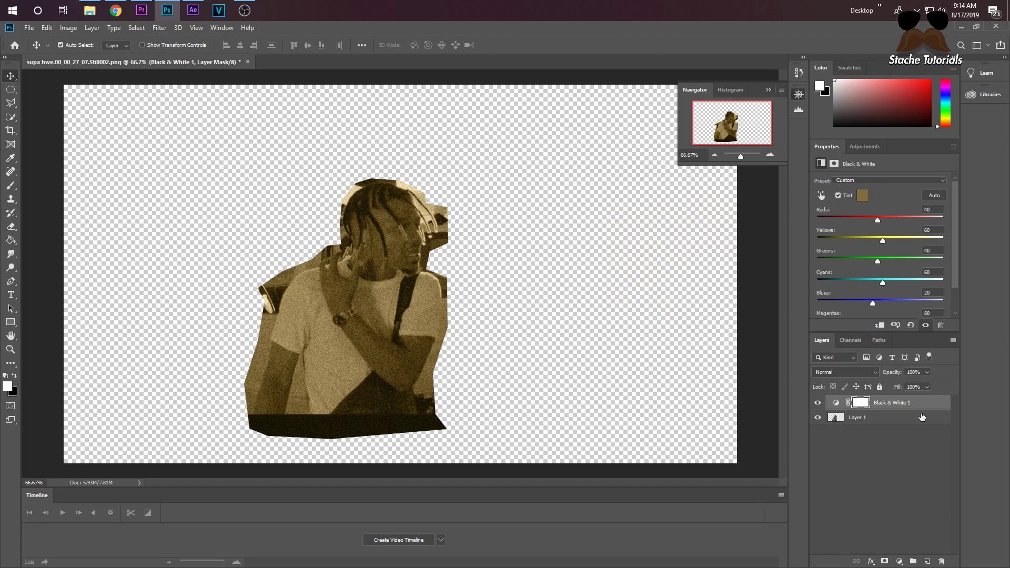
# Add a new empty layer above the Black & White adjustment layer and activate the Brush tool
pyautogui.click(877, 456)
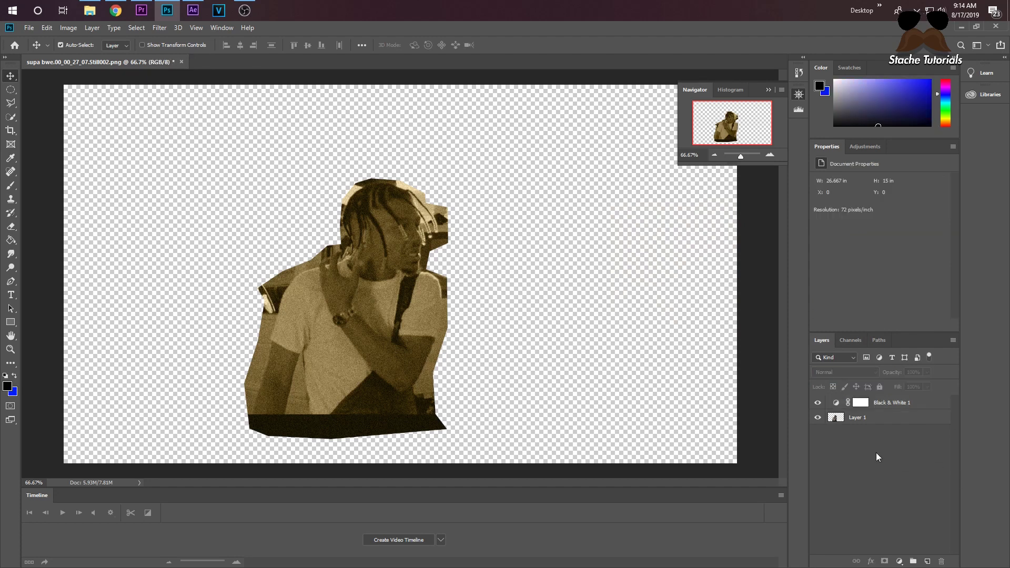
pyautogui.click(928, 562)
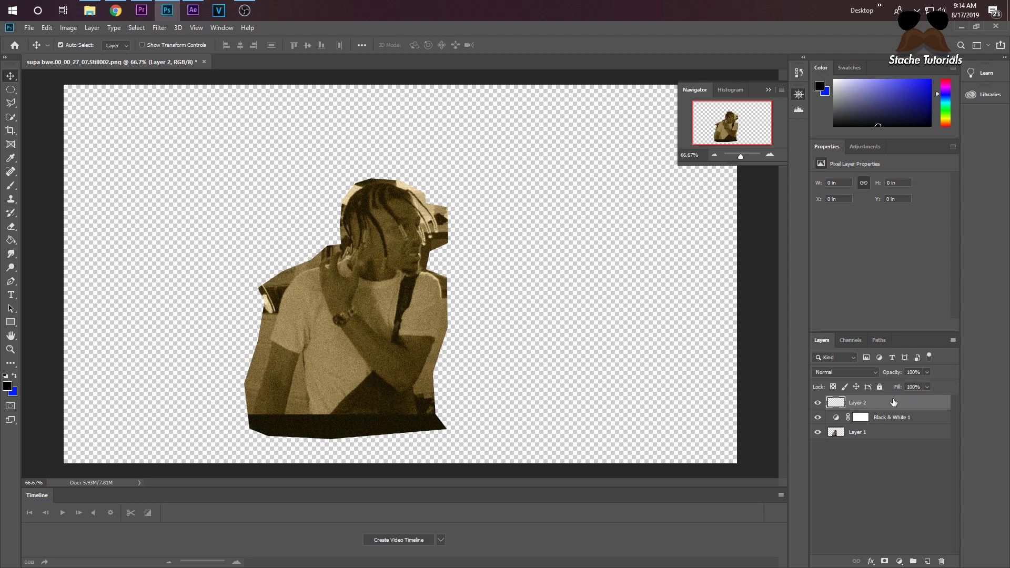
pyautogui.click(12, 186)
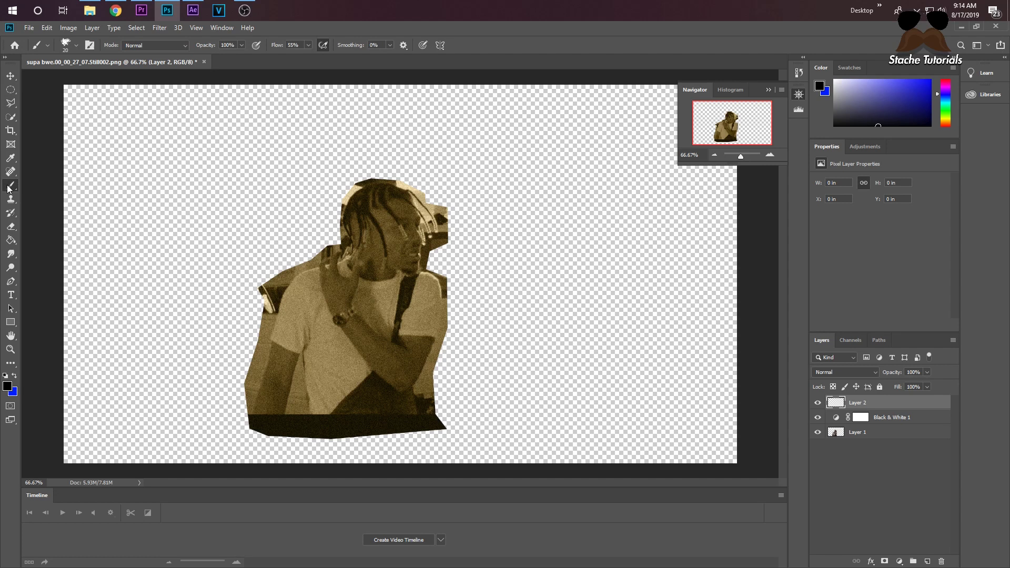
pyautogui.rightClick(8, 189)
pyautogui.click(41, 187)
# Look over the charcoal brush presets, check the free Photoshop brushes search page in Chrome, and return to Photoshop
pyautogui.click(67, 46)
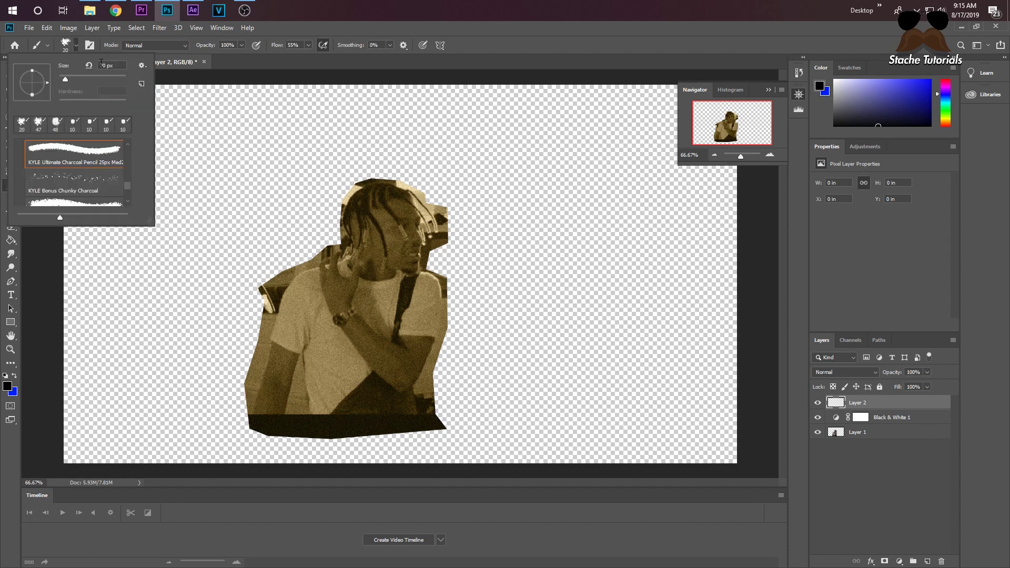
pyautogui.moveTo(128, 187); pyautogui.dragTo(129, 183)
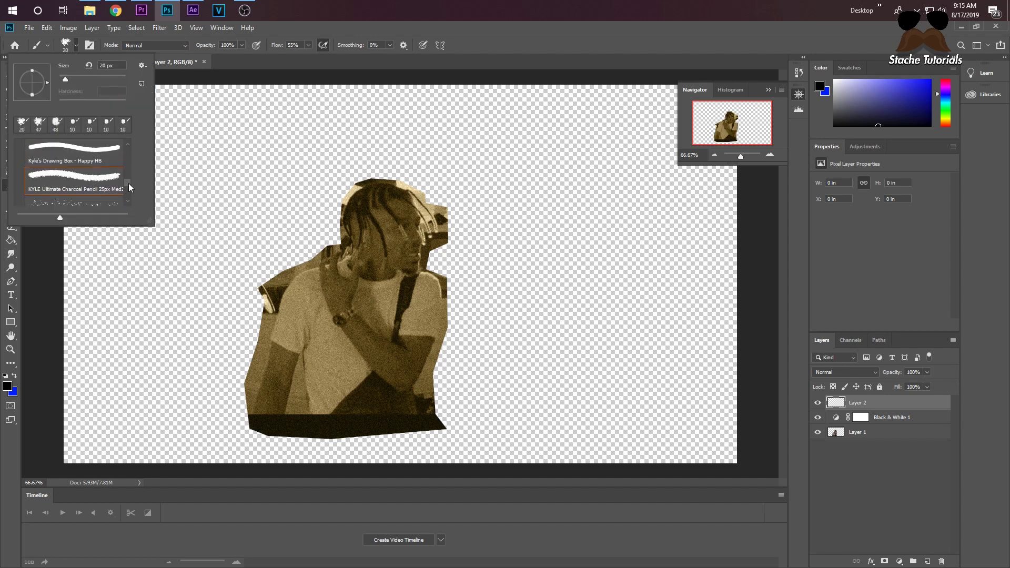
pyautogui.click(115, 11)
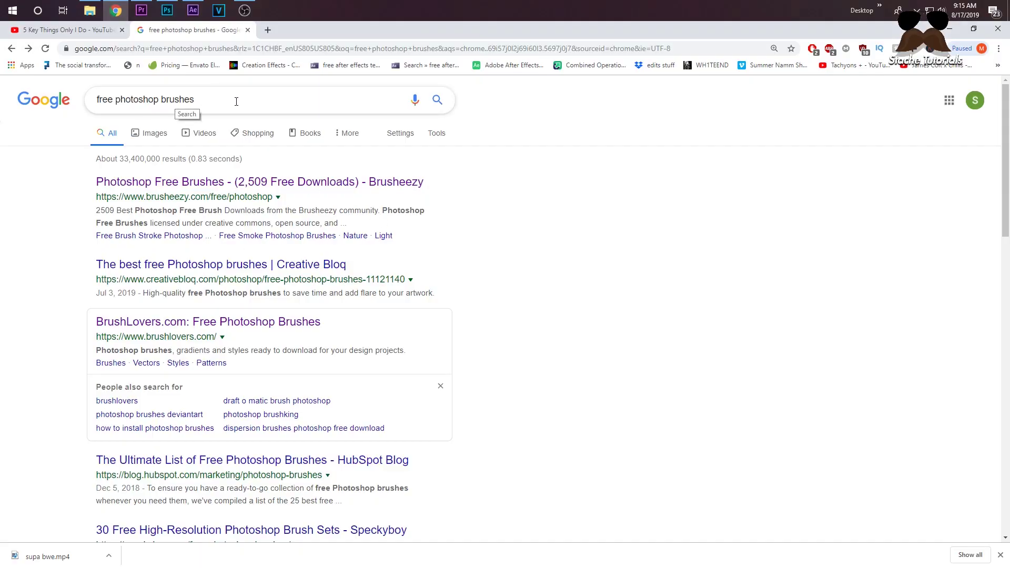
pyautogui.click(165, 15)
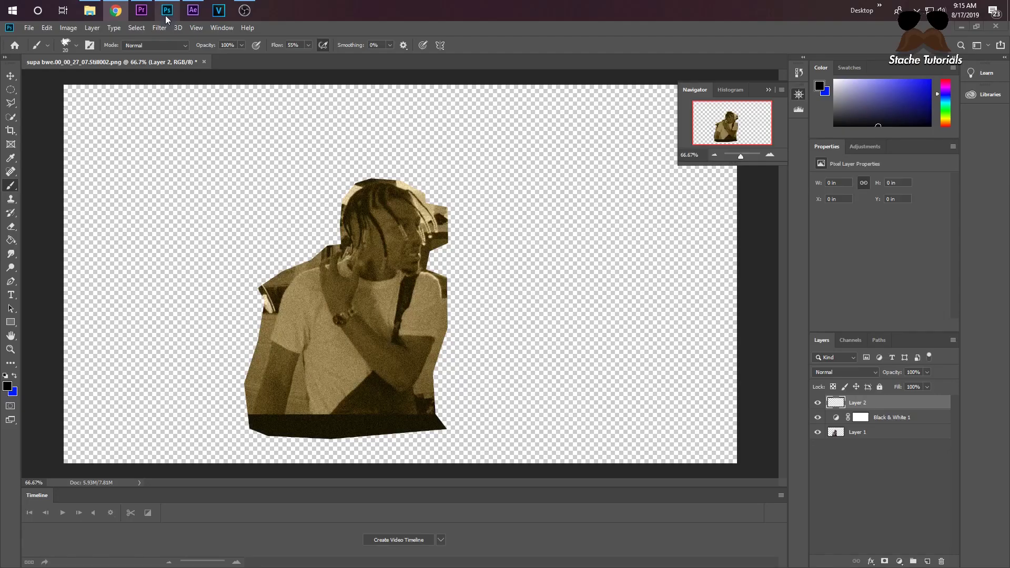
# Choose the KYLE Ultimate Charcoal Pencil 25px brush from the Dry Media Brushes
pyautogui.click(67, 46)
pyautogui.scroll(5, 72, 168)
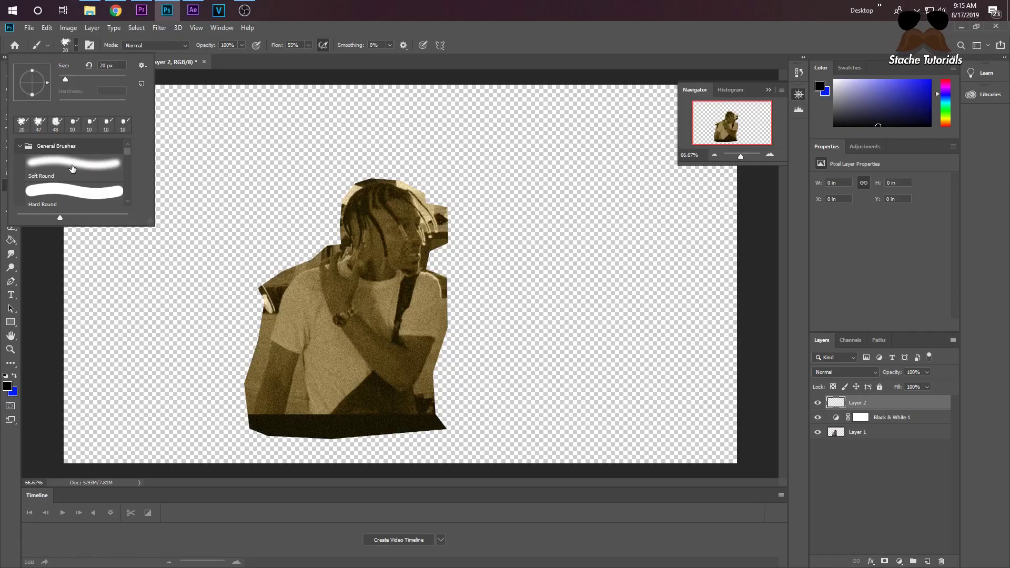
pyautogui.scroll(-4, 72, 168)
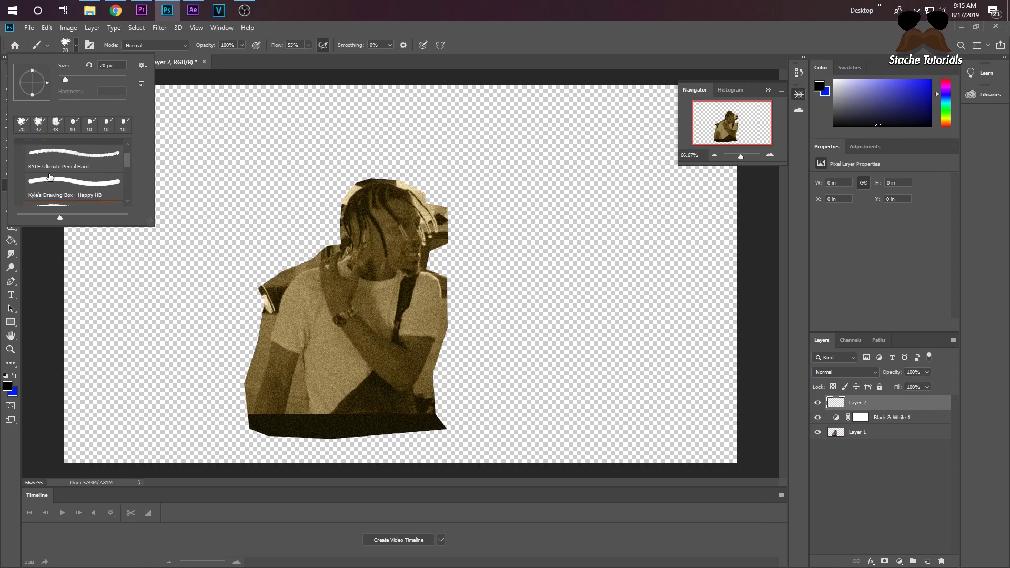
pyautogui.scroll(-2, 49, 177)
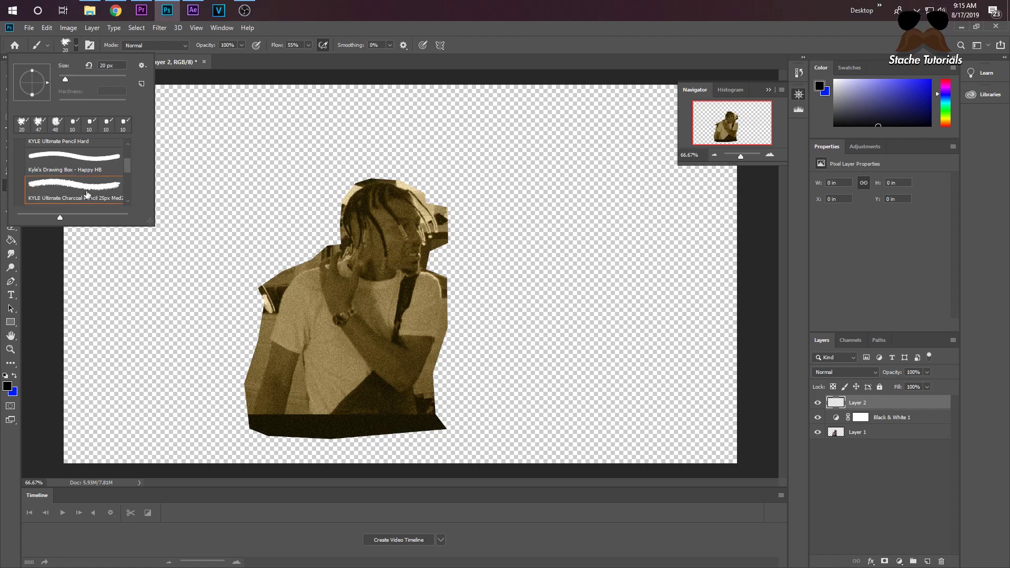
pyautogui.scroll(5, 76, 182)
pyautogui.click(19, 146)
pyautogui.click(19, 161)
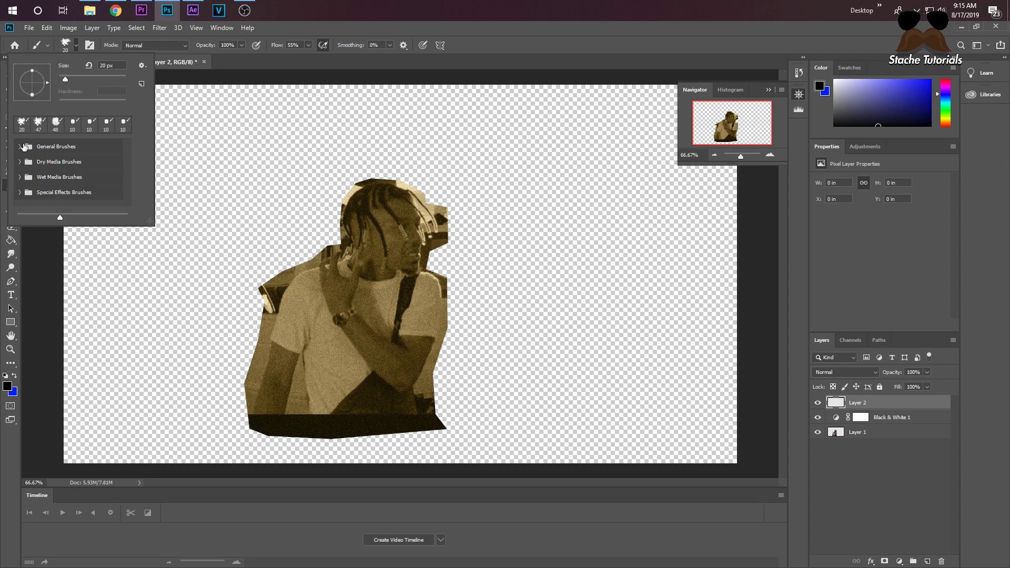
pyautogui.click(22, 146)
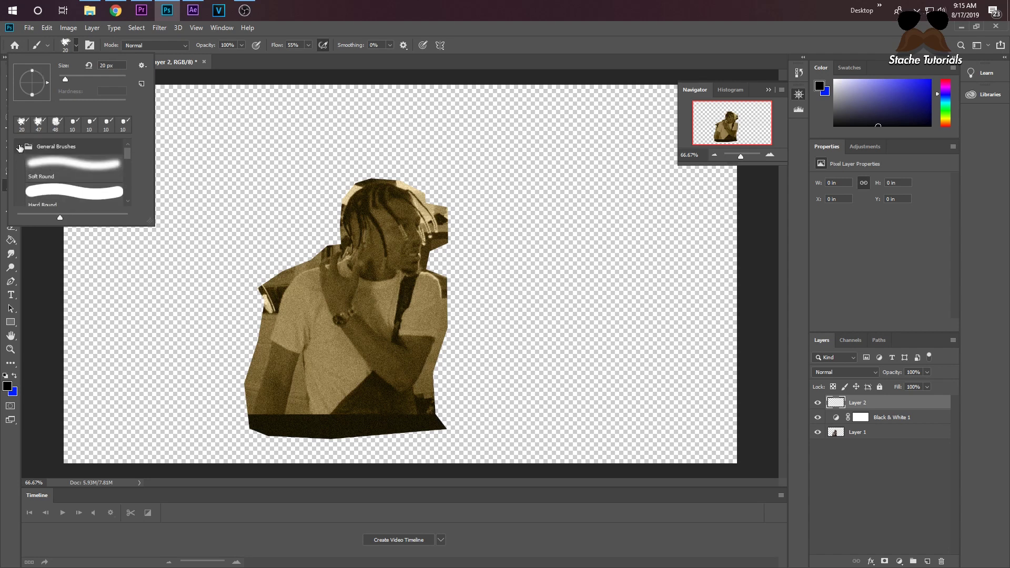
pyautogui.click(19, 147)
pyautogui.click(20, 161)
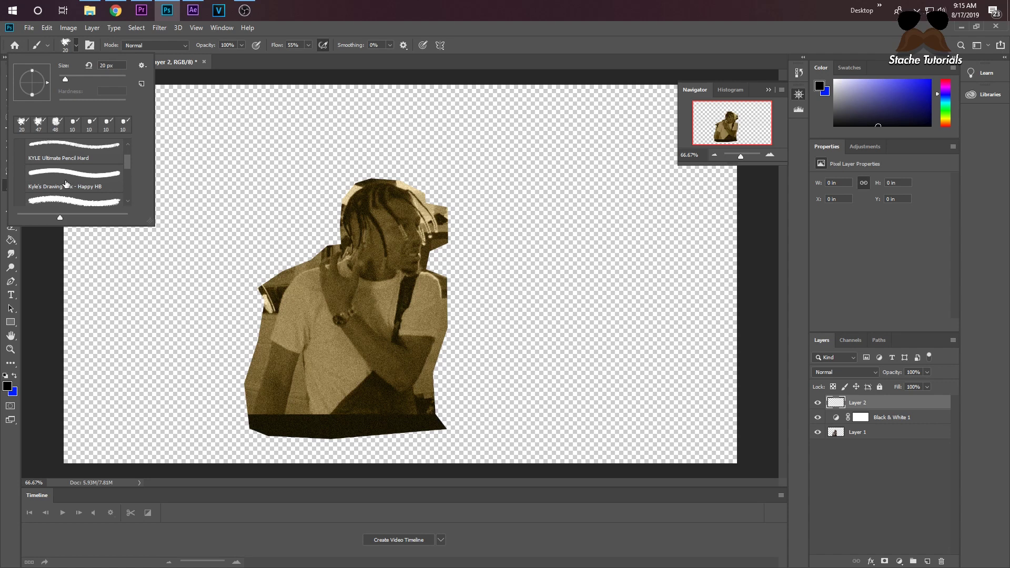
pyautogui.scroll(-3, 73, 181)
pyautogui.click(73, 180)
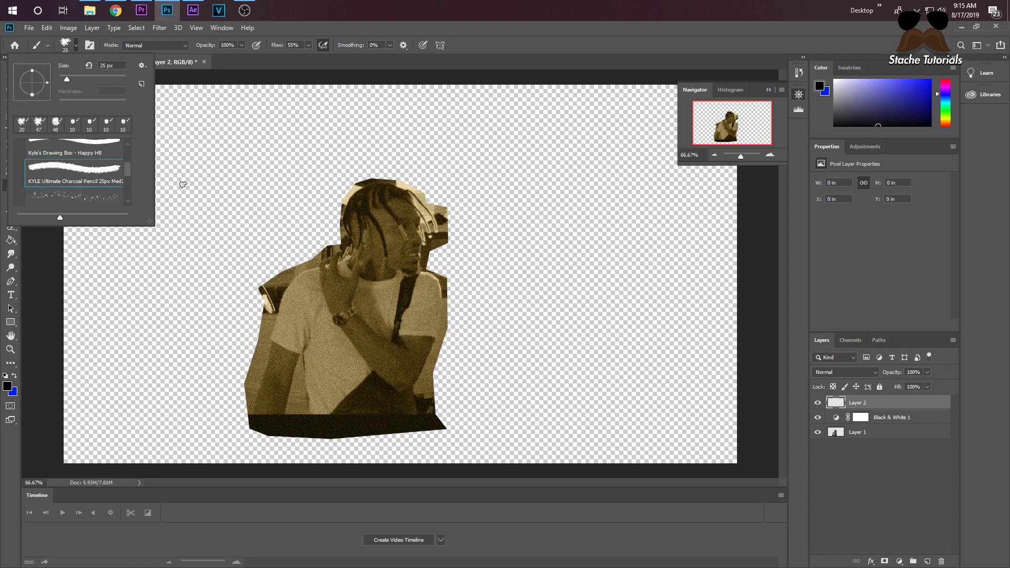
pyautogui.click(241, 58)
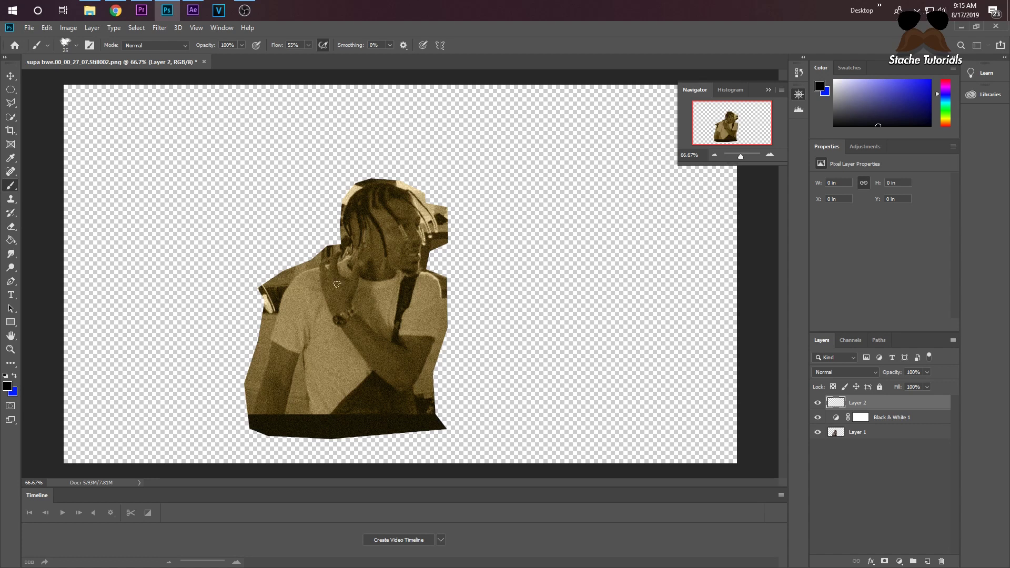
pyautogui.moveTo(250, 428); pyautogui.dragTo(249, 386)
pyautogui.hotkey('ctrl', 'z')
pyautogui.moveTo(251, 429)
pyautogui.mouseDown()
pyautogui.moveTo(243, 382)
pyautogui.moveTo(263, 310)
pyautogui.mouseUp()
pyautogui.hotkey('ctrl', 'z')
pyautogui.hotkey('ctrl', 'z')
# Enlarge the brush to 51 px and draw a thick, rough black outline around the whole cutout
pyautogui.click(75, 45)
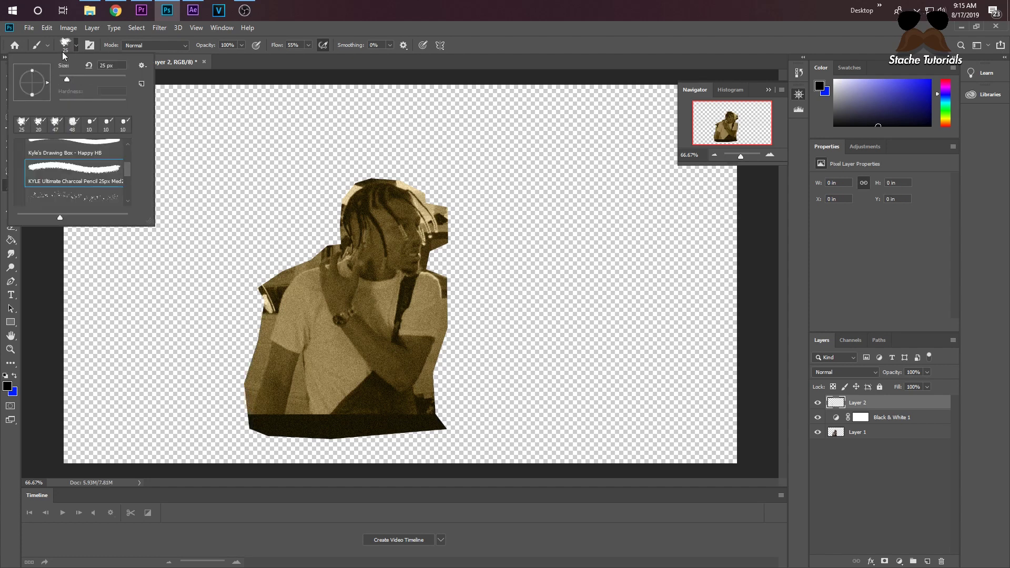
pyautogui.moveTo(66, 79); pyautogui.dragTo(76, 78)
pyautogui.moveTo(263, 311)
pyautogui.mouseDown()
pyautogui.moveTo(246, 271)
pyautogui.moveTo(246, 295)
pyautogui.moveTo(308, 251)
pyautogui.moveTo(276, 258)
pyautogui.moveTo(321, 254)
pyautogui.moveTo(290, 265)
pyautogui.moveTo(344, 246)
pyautogui.moveTo(339, 181)
pyautogui.moveTo(336, 210)
pyautogui.moveTo(368, 168)
pyautogui.moveTo(357, 186)
pyautogui.moveTo(410, 181)
pyautogui.moveTo(399, 178)
pyautogui.moveTo(430, 204)
pyautogui.moveTo(421, 211)
pyautogui.moveTo(451, 219)
pyautogui.moveTo(437, 207)
pyautogui.moveTo(448, 243)
pyautogui.moveTo(422, 262)
pyautogui.moveTo(420, 248)
pyautogui.moveTo(421, 285)
pyautogui.moveTo(420, 276)
pyautogui.moveTo(456, 279)
pyautogui.moveTo(438, 274)
pyautogui.moveTo(451, 300)
pyautogui.moveTo(451, 345)
pyautogui.moveTo(451, 330)
pyautogui.moveTo(435, 367)
pyautogui.moveTo(438, 429)
pyautogui.moveTo(433, 410)
pyautogui.moveTo(465, 448)
pyautogui.moveTo(449, 424)
pyautogui.moveTo(372, 418)
pyautogui.moveTo(403, 436)
pyautogui.moveTo(386, 436)
pyautogui.moveTo(427, 428)
pyautogui.moveTo(295, 441)
pyautogui.moveTo(312, 445)
pyautogui.moveTo(223, 420)
pyautogui.moveTo(255, 434)
pyautogui.moveTo(236, 379)
pyautogui.moveTo(234, 400)
pyautogui.moveTo(245, 307)
pyautogui.moveTo(267, 292)
pyautogui.mouseUp()
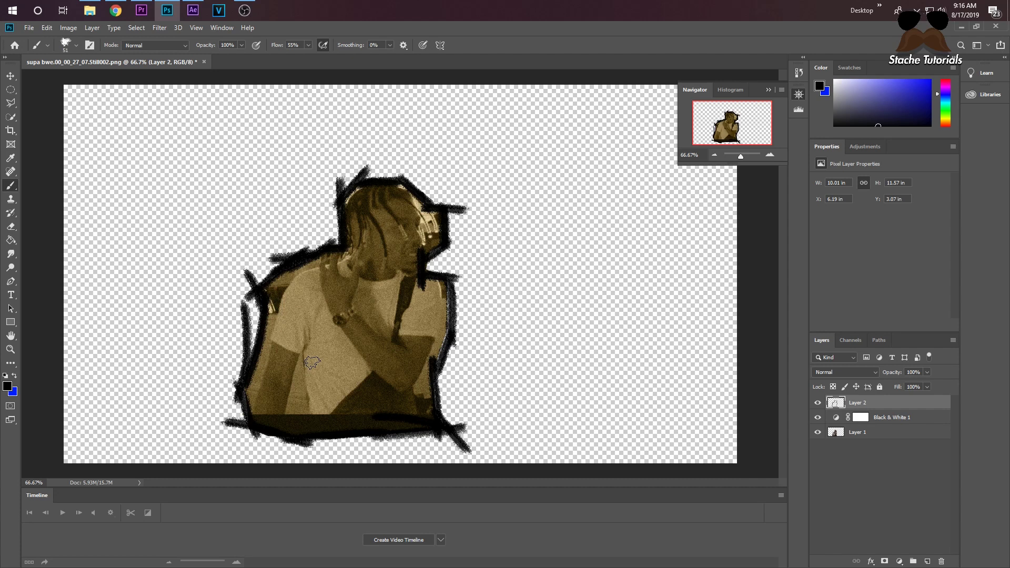
# Undo all the thick outline strokes around the cutout
pyautogui.click(769, 155)
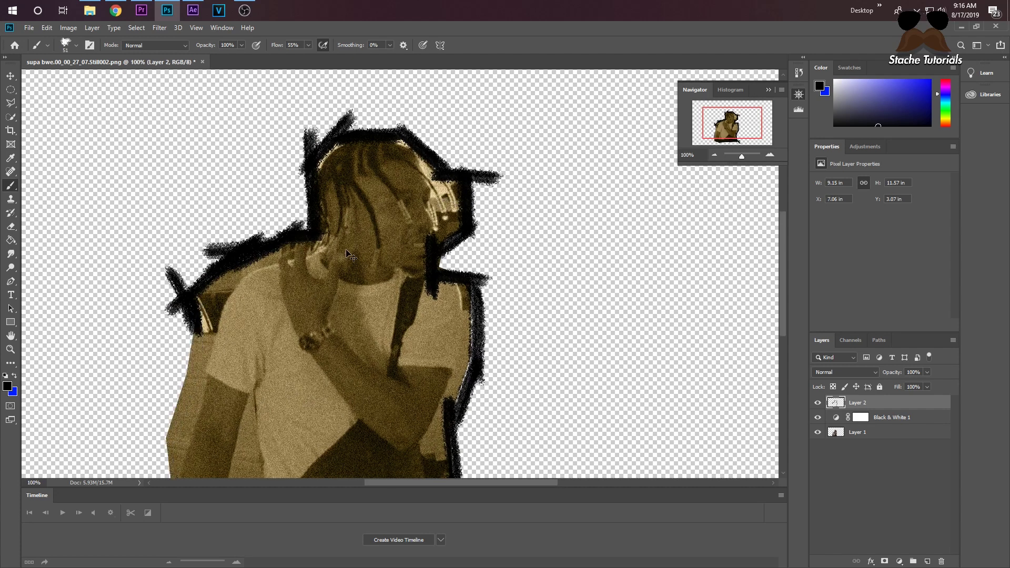
pyautogui.hotkey('ctrl', 'z')
pyautogui.hotkey('ctrl', 'z')
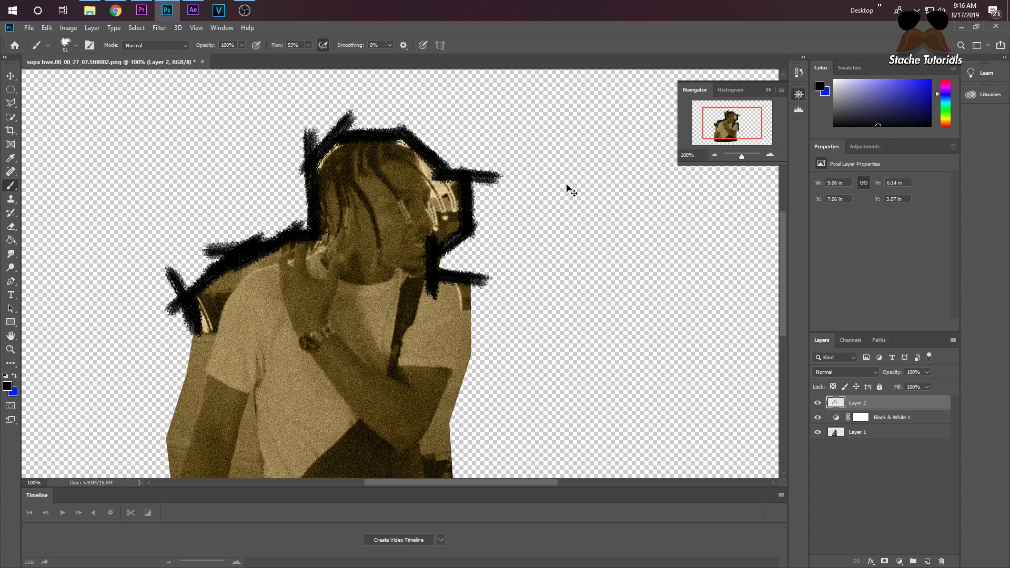
pyautogui.hotkey('ctrl', 'z')
pyautogui.hotkey('ctrl', 'z')
pyautogui.hotkey('ctrl', 'z')
pyautogui.hotkey('ctrl', 'z')
pyautogui.hotkey('ctrl', 'z')
pyautogui.hotkey('ctrl', 'z')
pyautogui.hotkey('ctrl', 'z')
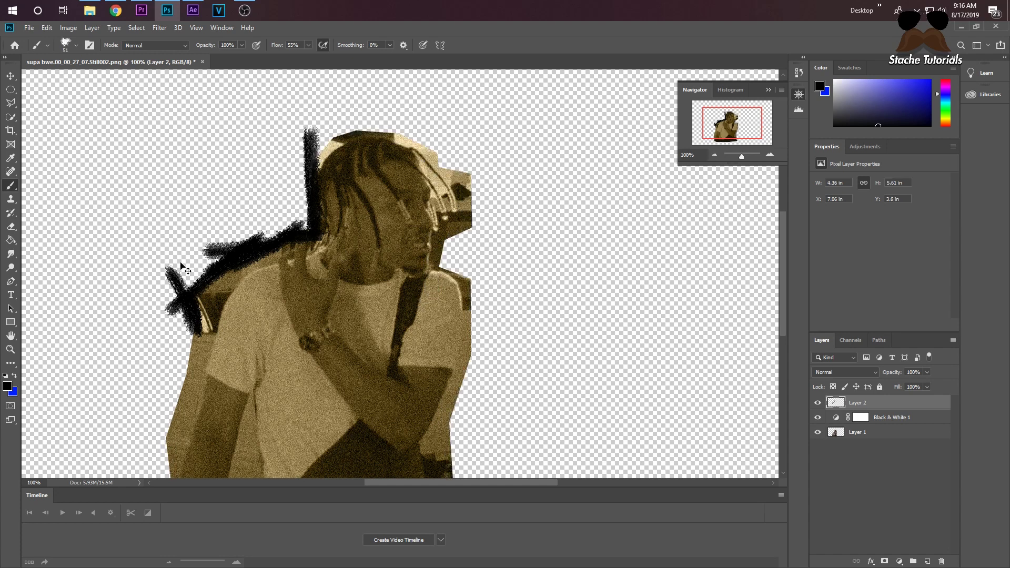
pyautogui.hotkey('ctrl', 'z')
pyautogui.hotkey('ctrl', 'z')
pyautogui.hotkey('ctrl', 'z')
pyautogui.hotkey('ctrl', 'z')
pyautogui.hotkey('ctrl', 'z')
pyautogui.hotkey('ctrl', 'z')
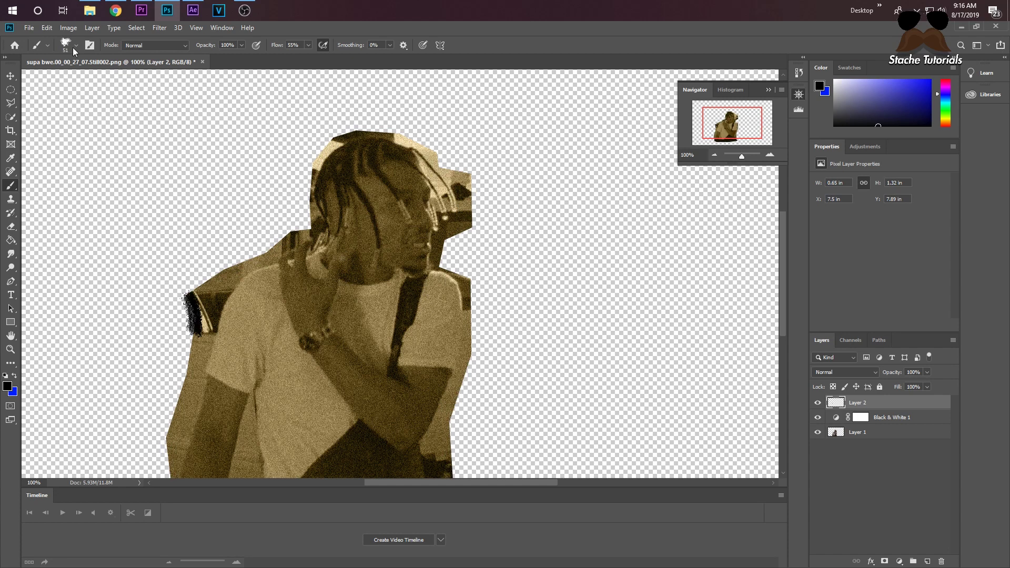
pyautogui.hotkey('ctrl', 'z')
# Set the brush size to 18 px and outline the cutout's shoulders and head with thin, overshooting black strokes
pyautogui.click(75, 46)
pyautogui.moveTo(75, 76); pyautogui.dragTo(65, 75)
pyautogui.moveTo(192, 349)
pyautogui.mouseDown()
pyautogui.moveTo(196, 306)
pyautogui.moveTo(169, 272)
pyautogui.moveTo(247, 263)
pyautogui.moveTo(295, 243)
pyautogui.moveTo(268, 259)
pyautogui.moveTo(290, 232)
pyautogui.moveTo(313, 230)
pyautogui.moveTo(317, 162)
pyautogui.moveTo(337, 124)
pyautogui.moveTo(402, 120)
pyautogui.moveTo(430, 141)
pyautogui.moveTo(346, 124)
pyautogui.mouseUp()
pyautogui.moveTo(414, 143)
pyautogui.mouseDown()
pyautogui.moveTo(487, 178)
pyautogui.moveTo(476, 227)
pyautogui.moveTo(431, 249)
pyautogui.moveTo(434, 273)
pyautogui.moveTo(493, 286)
pyautogui.moveTo(485, 382)
pyautogui.mouseUp()
# Continue the 18 px black outline down the cutout's right side, along its bottom edge and up its left side
pyautogui.scroll(-2, 478, 342)
pyautogui.moveTo(472, 313)
pyautogui.mouseDown()
pyautogui.moveTo(448, 432)
pyautogui.moveTo(483, 453)
pyautogui.mouseUp()
pyautogui.scroll(-1, 447, 402)
pyautogui.moveTo(477, 445); pyautogui.dragTo(392, 450)
pyautogui.moveTo(331, 468)
pyautogui.mouseDown()
pyautogui.moveTo(217, 455)
pyautogui.moveTo(217, 465)
pyautogui.moveTo(151, 439)
pyautogui.moveTo(163, 450)
pyautogui.moveTo(151, 386)
pyautogui.moveTo(179, 454)
pyautogui.mouseUp()
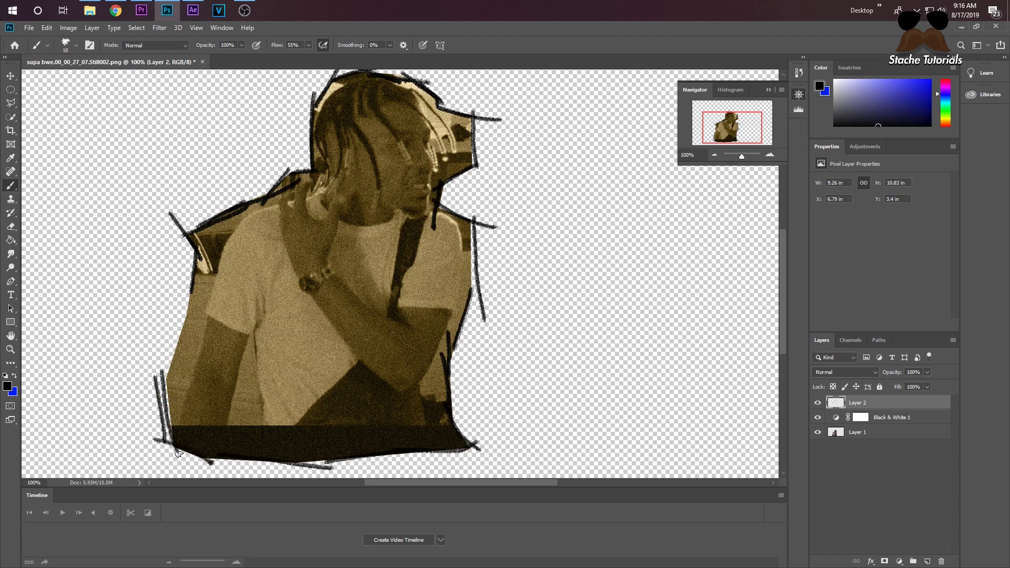
pyautogui.moveTo(158, 395); pyautogui.dragTo(190, 322)
pyautogui.moveTo(169, 364); pyautogui.dragTo(198, 227)
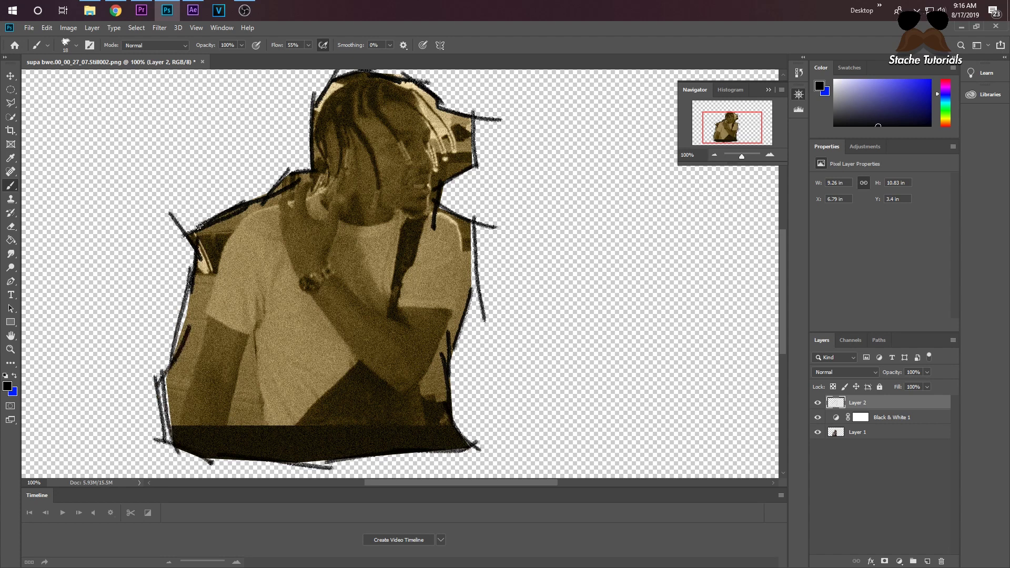
# Switch to Premiere Pro, scrub the supa bwe sequence to the hand-drawn intro frame for reference, and return to Photoshop
pyautogui.scroll(3, 435, 219)
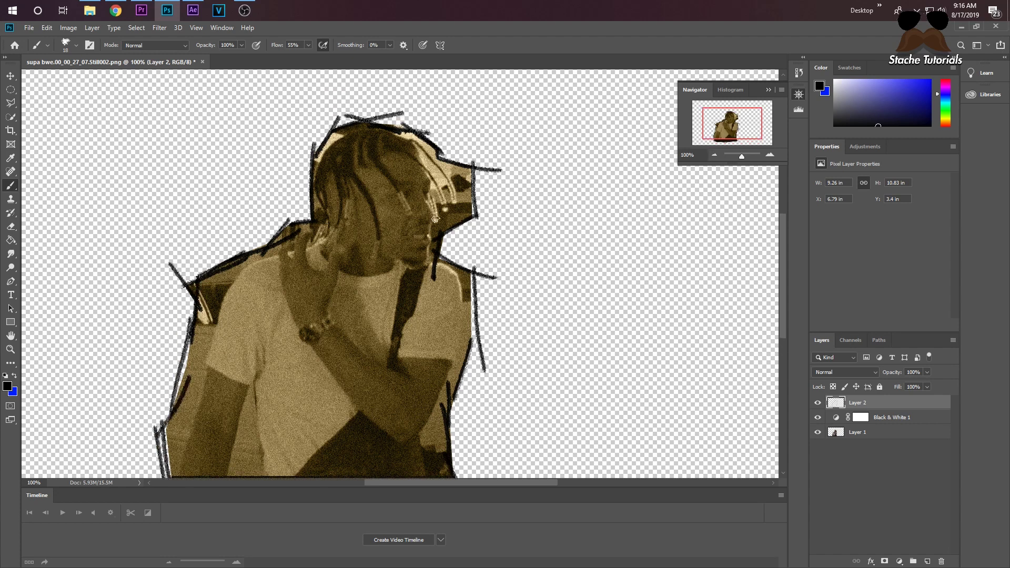
pyautogui.click(770, 154)
pyautogui.moveTo(734, 128); pyautogui.dragTo(732, 120)
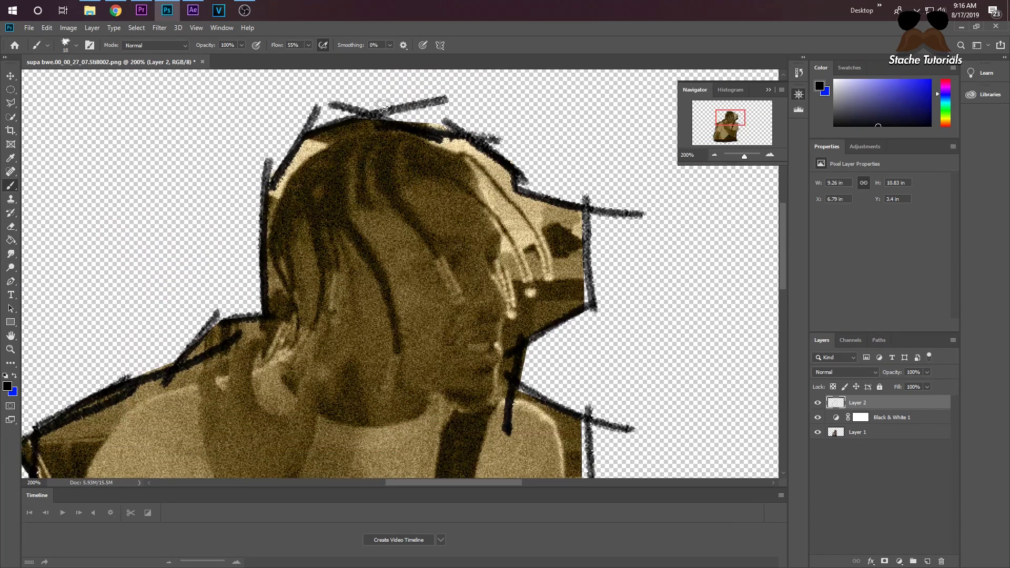
pyautogui.click(141, 11)
pyautogui.moveTo(200, 392); pyautogui.dragTo(211, 392)
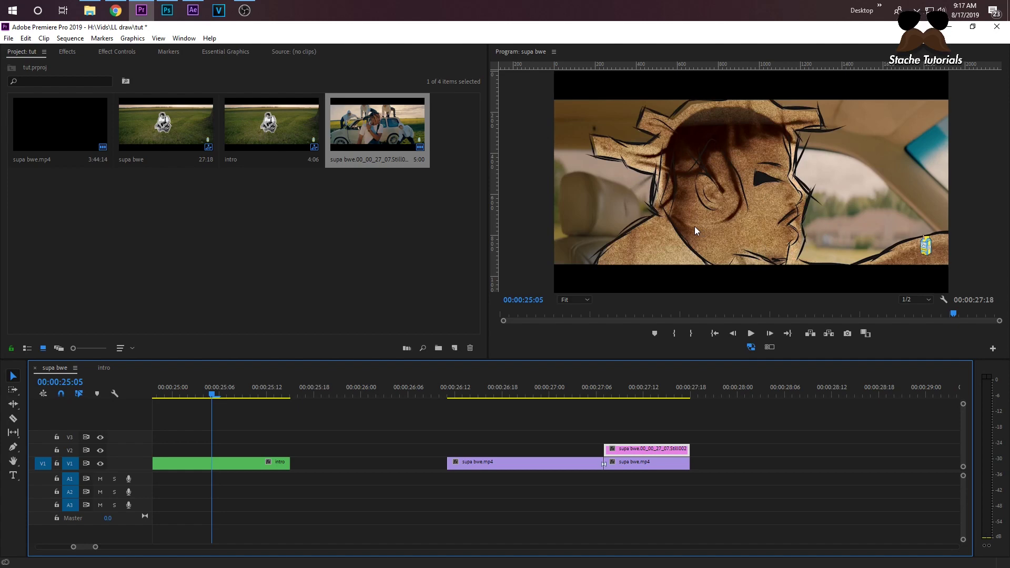
pyautogui.click(167, 10)
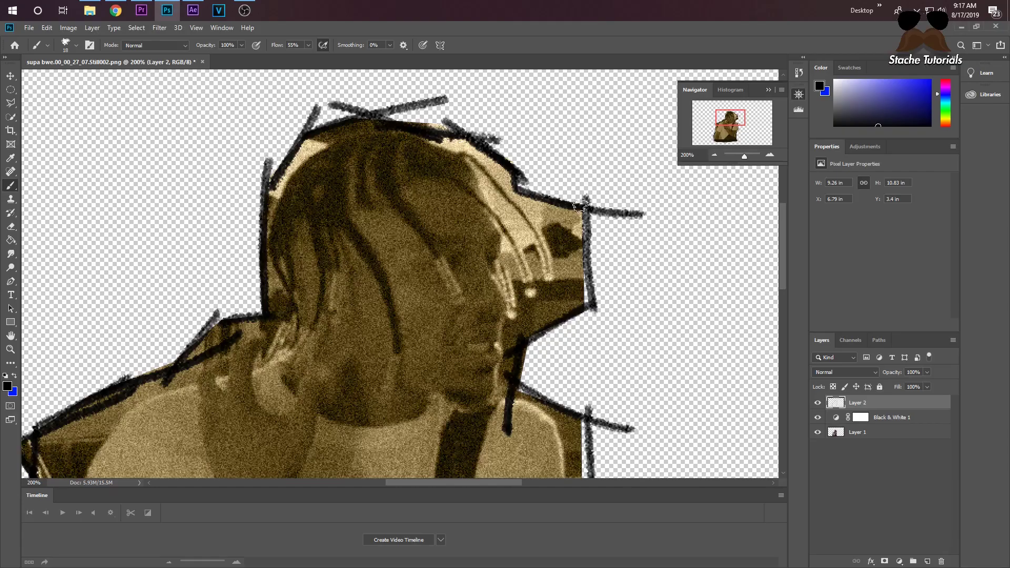
# Set the brush size to 12 px and sketch the man's eyebrows, eyes, nose and mouth in black
pyautogui.scroll(-1, 500, 202)
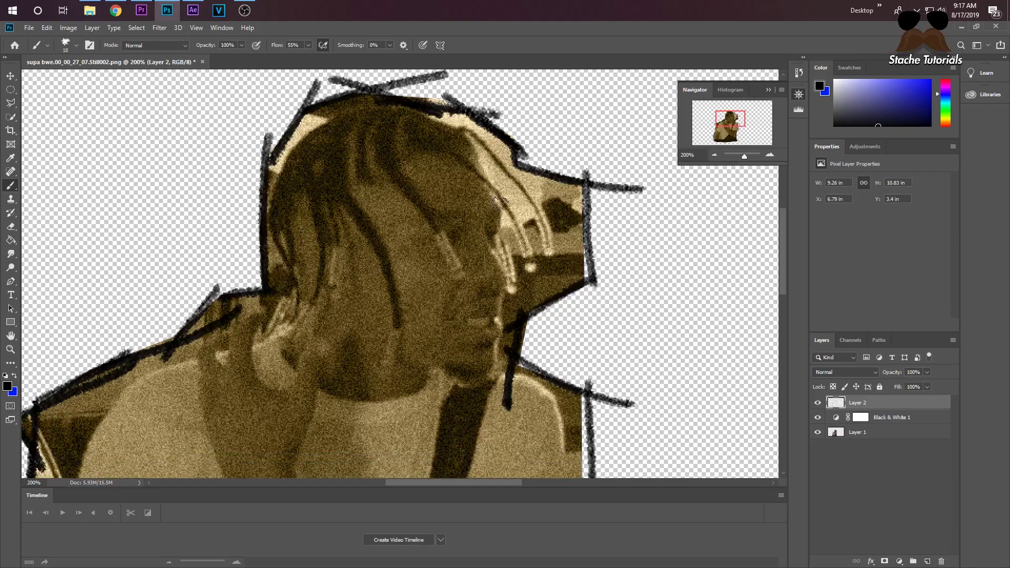
pyautogui.click(64, 44)
pyautogui.moveTo(64, 82); pyautogui.dragTo(63, 77)
pyautogui.moveTo(430, 214)
pyautogui.mouseDown()
pyautogui.moveTo(449, 212)
pyautogui.moveTo(420, 212)
pyautogui.mouseUp()
pyautogui.moveTo(485, 216)
pyautogui.mouseDown()
pyautogui.moveTo(502, 211)
pyautogui.moveTo(421, 242)
pyautogui.mouseUp()
pyautogui.moveTo(421, 243)
pyautogui.mouseDown()
pyautogui.moveTo(478, 239)
pyautogui.moveTo(430, 242)
pyautogui.moveTo(444, 231)
pyautogui.moveTo(428, 227)
pyautogui.moveTo(463, 259)
pyautogui.mouseUp()
pyautogui.moveTo(483, 223)
pyautogui.mouseDown()
pyautogui.moveTo(498, 254)
pyautogui.moveTo(499, 237)
pyautogui.moveTo(494, 248)
pyautogui.mouseUp()
pyautogui.moveTo(444, 311)
pyautogui.mouseDown()
pyautogui.moveTo(490, 306)
pyautogui.moveTo(454, 304)
pyautogui.moveTo(481, 353)
pyautogui.moveTo(465, 338)
pyautogui.moveTo(507, 333)
pyautogui.mouseUp()
pyautogui.moveTo(498, 340)
pyautogui.mouseDown()
pyautogui.moveTo(495, 309)
pyautogui.moveTo(468, 307)
pyautogui.moveTo(472, 278)
pyautogui.moveTo(509, 294)
pyautogui.mouseUp()
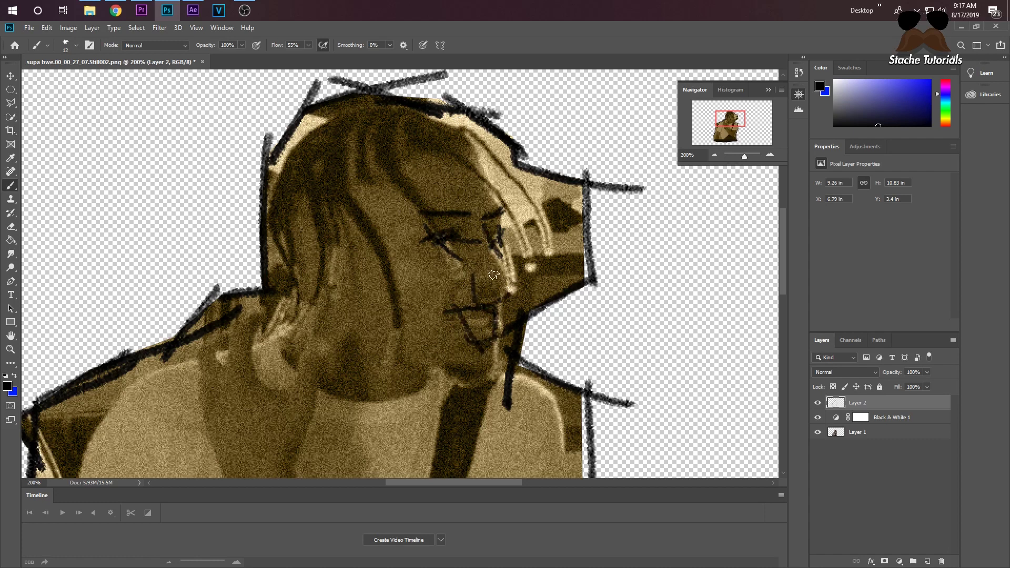
pyautogui.moveTo(482, 262); pyautogui.dragTo(505, 285)
pyautogui.moveTo(505, 276); pyautogui.dragTo(491, 302)
# Draw thin black strokes along the strands of the man's hair
pyautogui.moveTo(314, 169)
pyautogui.mouseDown()
pyautogui.moveTo(385, 256)
pyautogui.moveTo(397, 314)
pyautogui.mouseUp()
pyautogui.moveTo(341, 182); pyautogui.dragTo(335, 292)
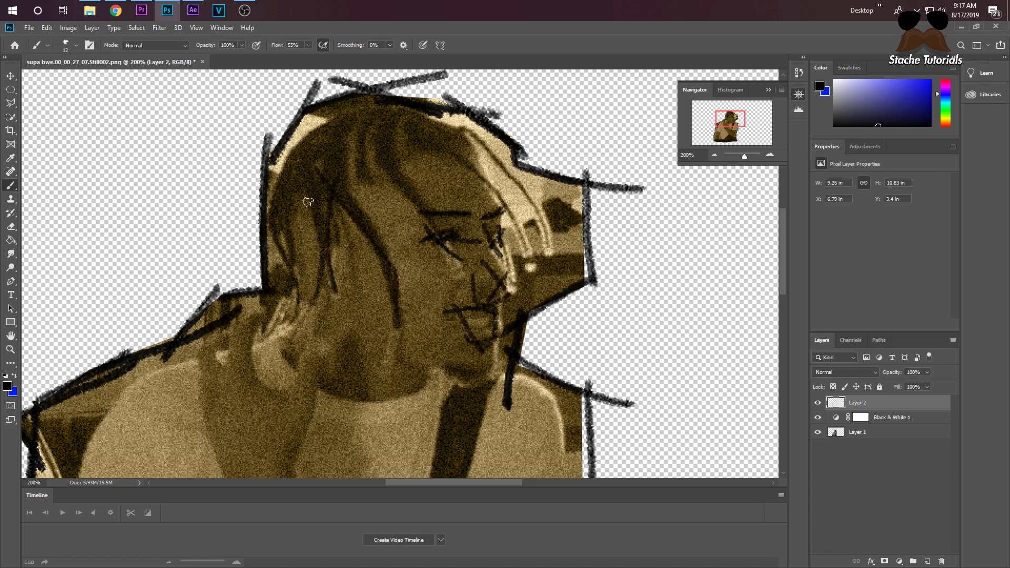
pyautogui.moveTo(309, 192)
pyautogui.mouseDown()
pyautogui.moveTo(300, 267)
pyautogui.moveTo(287, 202)
pyautogui.moveTo(295, 276)
pyautogui.mouseUp()
pyautogui.moveTo(298, 157); pyautogui.dragTo(354, 203)
pyautogui.moveTo(321, 143)
pyautogui.mouseDown()
pyautogui.moveTo(377, 169)
pyautogui.moveTo(395, 197)
pyautogui.mouseUp()
pyautogui.moveTo(364, 135)
pyautogui.mouseDown()
pyautogui.moveTo(285, 209)
pyautogui.moveTo(350, 140)
pyautogui.moveTo(415, 187)
pyautogui.mouseUp()
pyautogui.moveTo(349, 152); pyautogui.dragTo(331, 186)
pyautogui.moveTo(365, 121); pyautogui.dragTo(463, 179)
pyautogui.moveTo(421, 129); pyautogui.dragTo(523, 231)
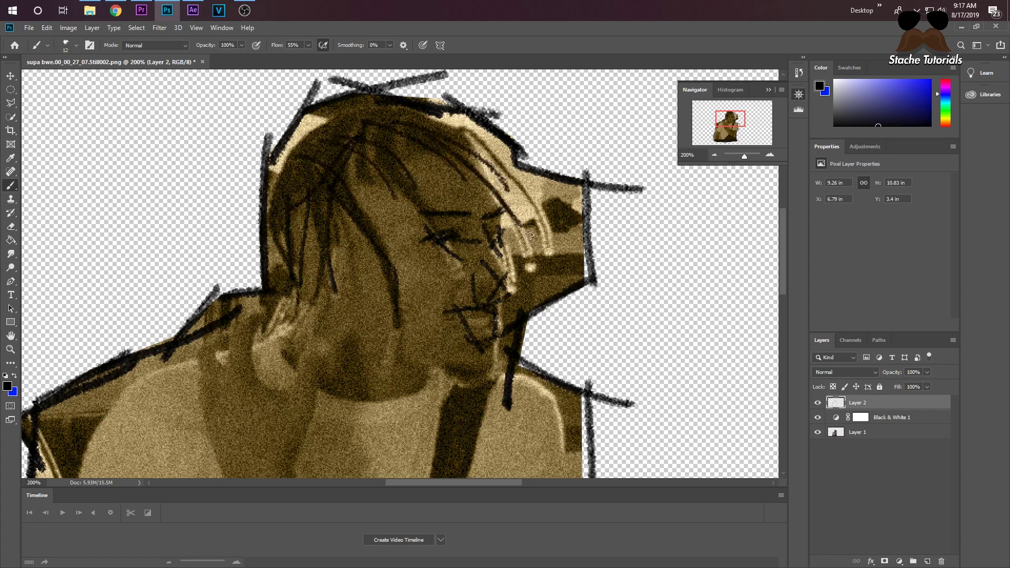
pyautogui.moveTo(457, 137); pyautogui.dragTo(540, 215)
pyautogui.moveTo(381, 168); pyautogui.dragTo(371, 224)
pyautogui.moveTo(331, 152); pyautogui.dragTo(342, 276)
pyautogui.scroll(-3, 390, 339)
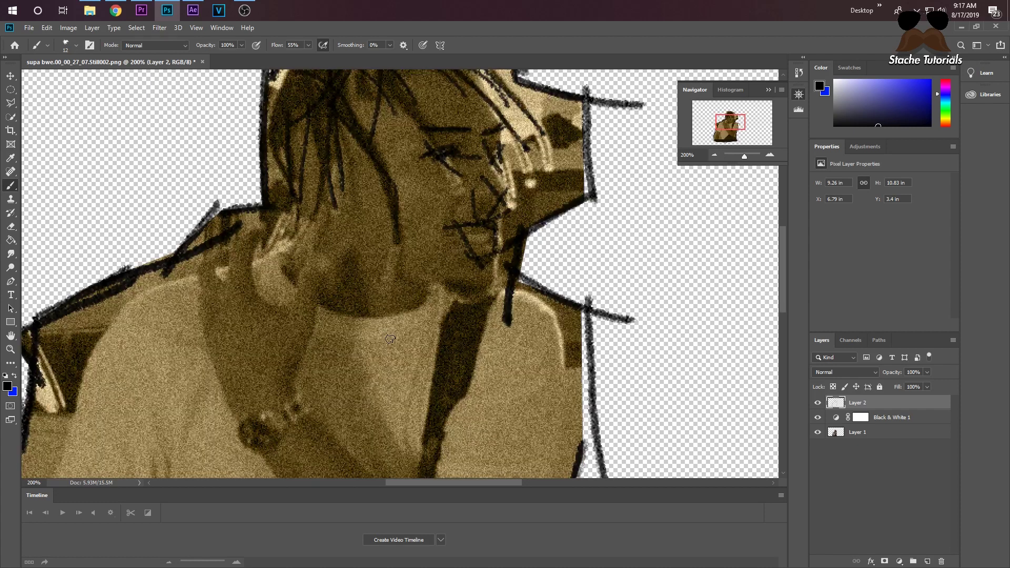
pyautogui.click(714, 156)
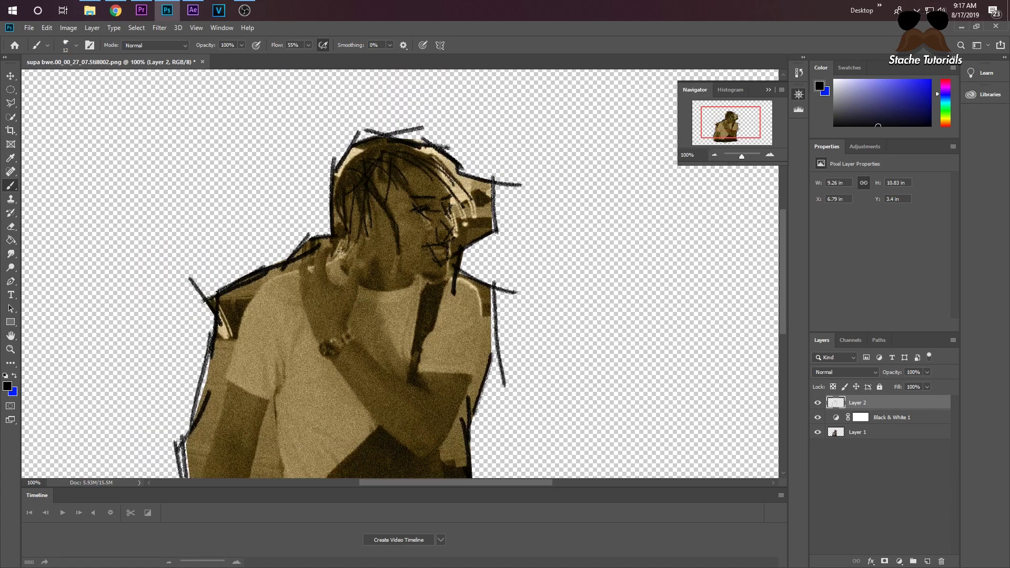
pyautogui.click(76, 45)
pyautogui.moveTo(64, 78); pyautogui.dragTo(67, 79)
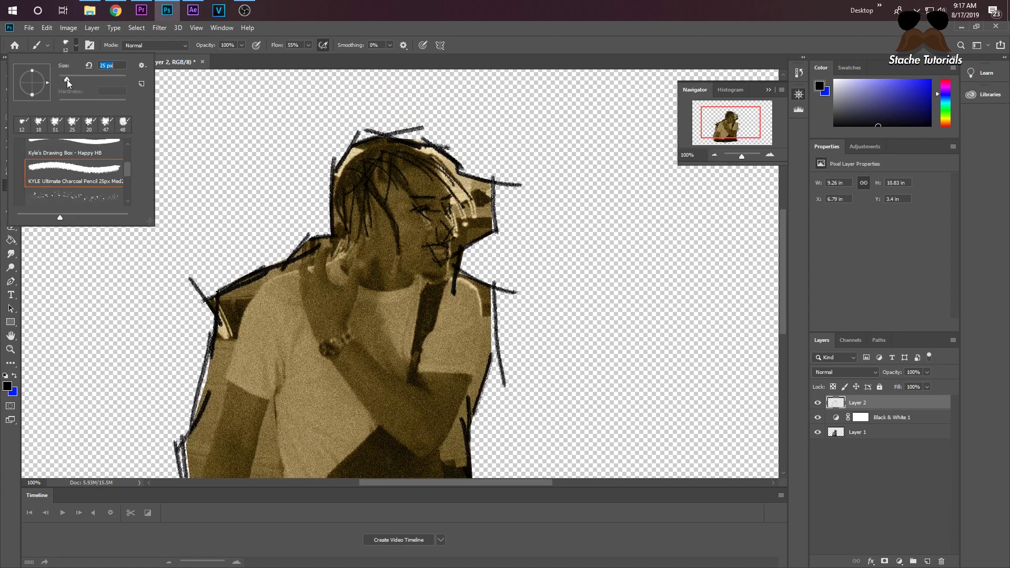
pyautogui.moveTo(339, 257)
pyautogui.mouseDown()
pyautogui.moveTo(351, 281)
pyautogui.moveTo(379, 290)
pyautogui.moveTo(377, 300)
pyautogui.moveTo(425, 282)
pyautogui.mouseUp()
pyautogui.hotkey('ctrl', 'z')
pyautogui.hotkey('ctrl', 'z')
pyautogui.hotkey('ctrl', 'z')
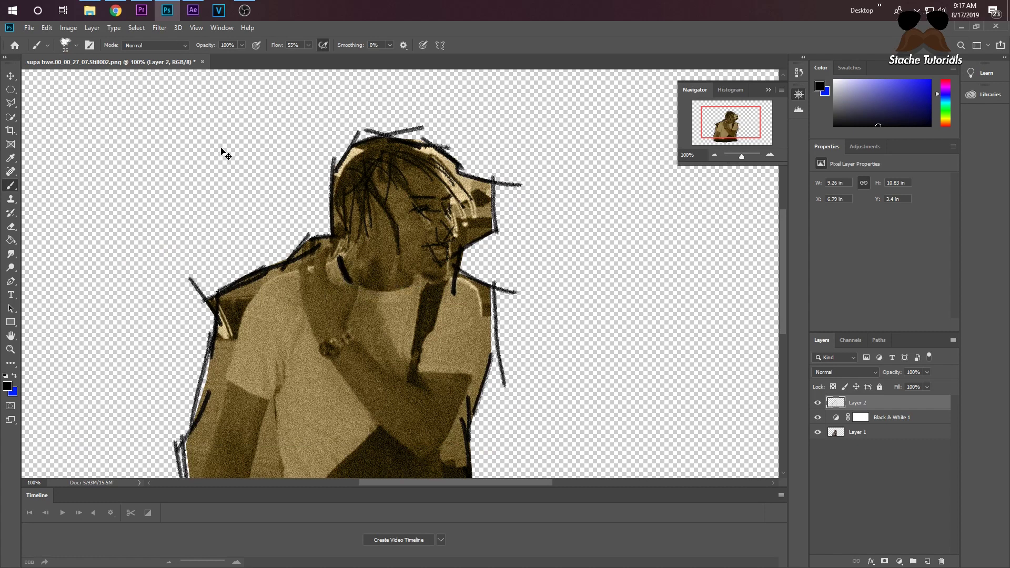
# Set the brush size to 18 px and draw black lines along the raised hand and arm, neckline, strap and shirt hem
pyautogui.click(70, 46)
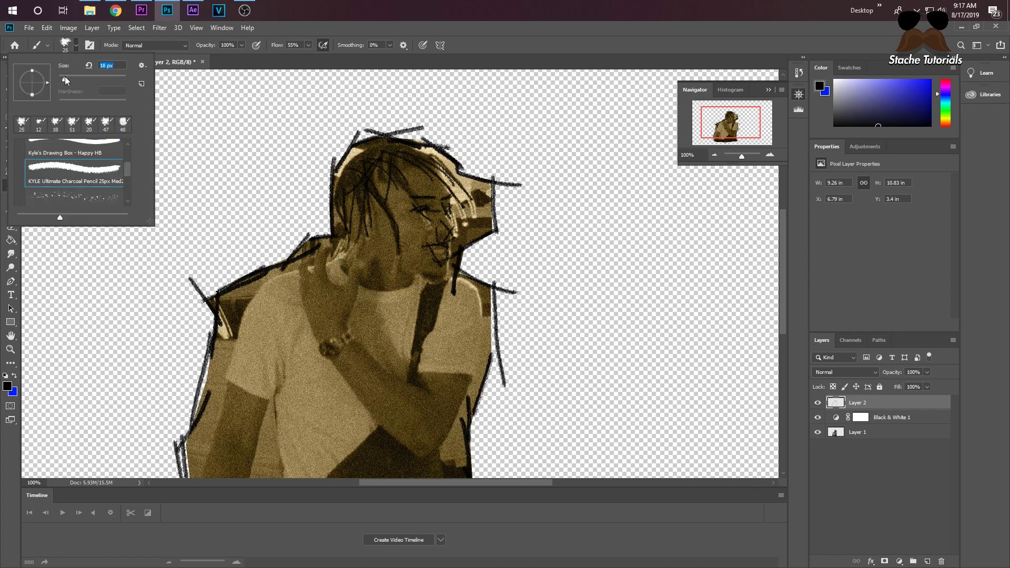
pyautogui.moveTo(65, 78); pyautogui.dragTo(65, 78)
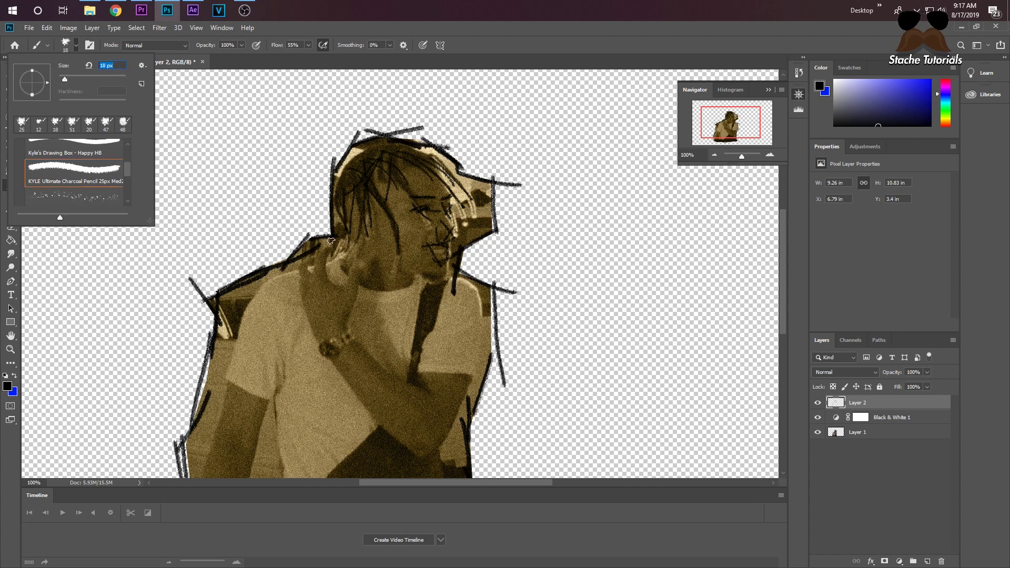
pyautogui.moveTo(338, 253)
pyautogui.mouseDown()
pyautogui.moveTo(352, 277)
pyautogui.moveTo(418, 293)
pyautogui.moveTo(398, 284)
pyautogui.moveTo(451, 280)
pyautogui.moveTo(484, 349)
pyautogui.moveTo(477, 370)
pyautogui.moveTo(443, 366)
pyautogui.moveTo(426, 337)
pyautogui.moveTo(436, 306)
pyautogui.moveTo(414, 387)
pyautogui.moveTo(352, 354)
pyautogui.moveTo(336, 291)
pyautogui.moveTo(308, 279)
pyautogui.moveTo(302, 315)
pyautogui.moveTo(329, 374)
pyautogui.moveTo(376, 429)
pyautogui.mouseUp()
pyautogui.scroll(-2, 384, 354)
pyautogui.scroll(-1, 384, 353)
pyautogui.moveTo(373, 353); pyautogui.dragTo(294, 415)
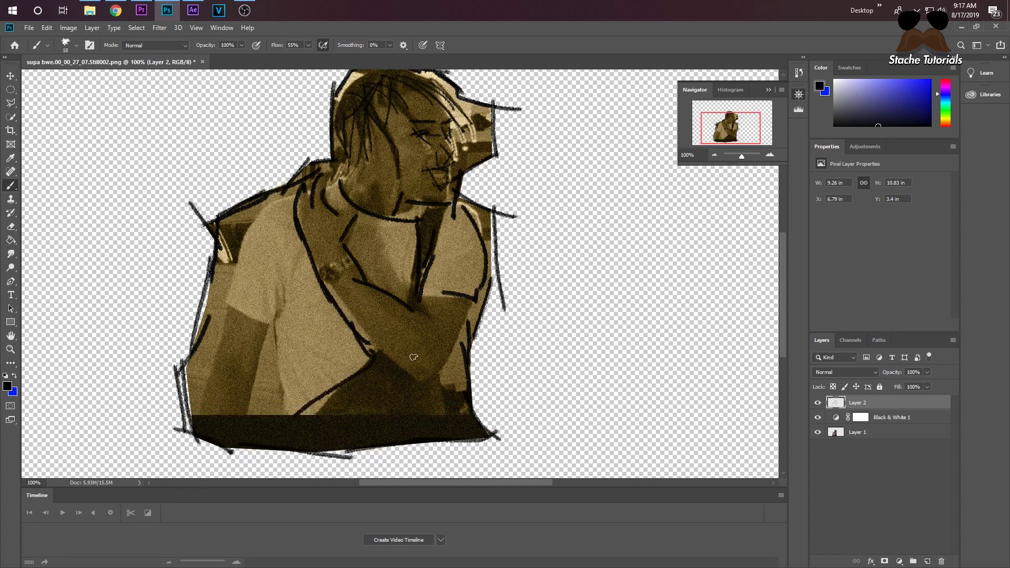
# Draw black lines along the bent elbow, the shirt's side, sleeve and shoulder, and the hanging arm
pyautogui.moveTo(441, 375); pyautogui.dragTo(464, 306)
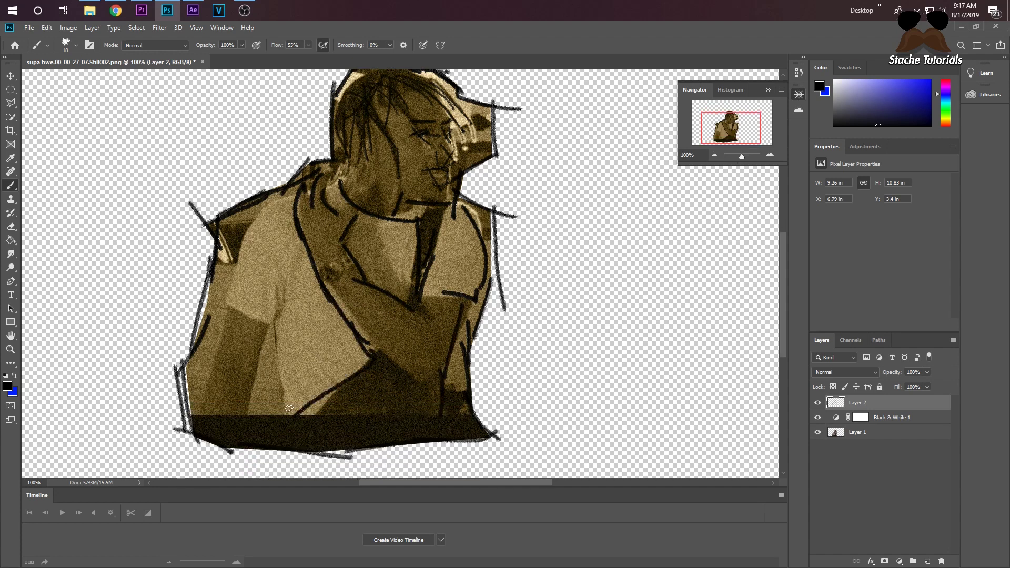
pyautogui.moveTo(289, 409); pyautogui.dragTo(279, 324)
pyautogui.moveTo(227, 305)
pyautogui.mouseDown()
pyautogui.moveTo(252, 225)
pyautogui.moveTo(310, 198)
pyautogui.mouseUp()
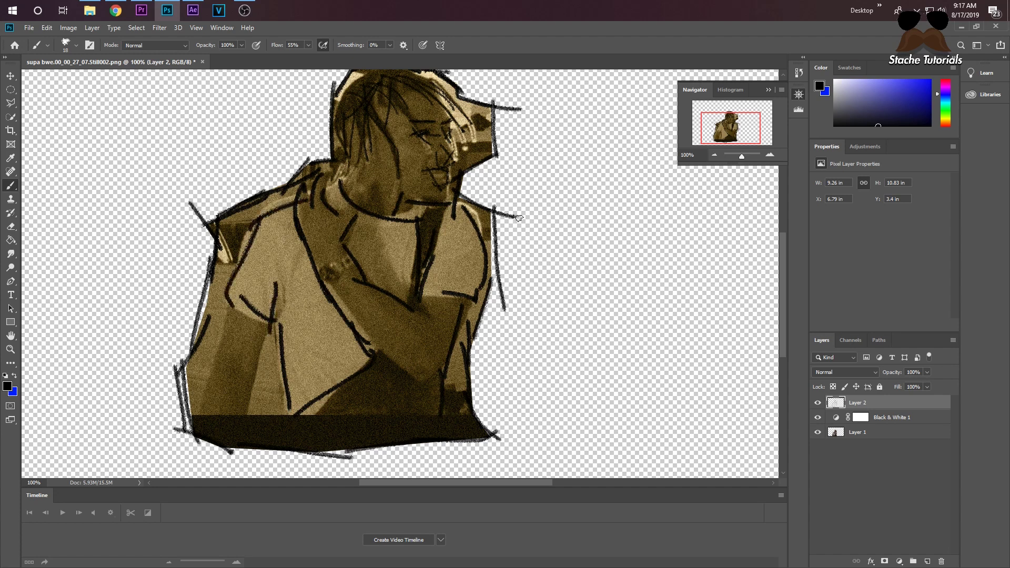
pyautogui.click(713, 156)
pyautogui.click(711, 155)
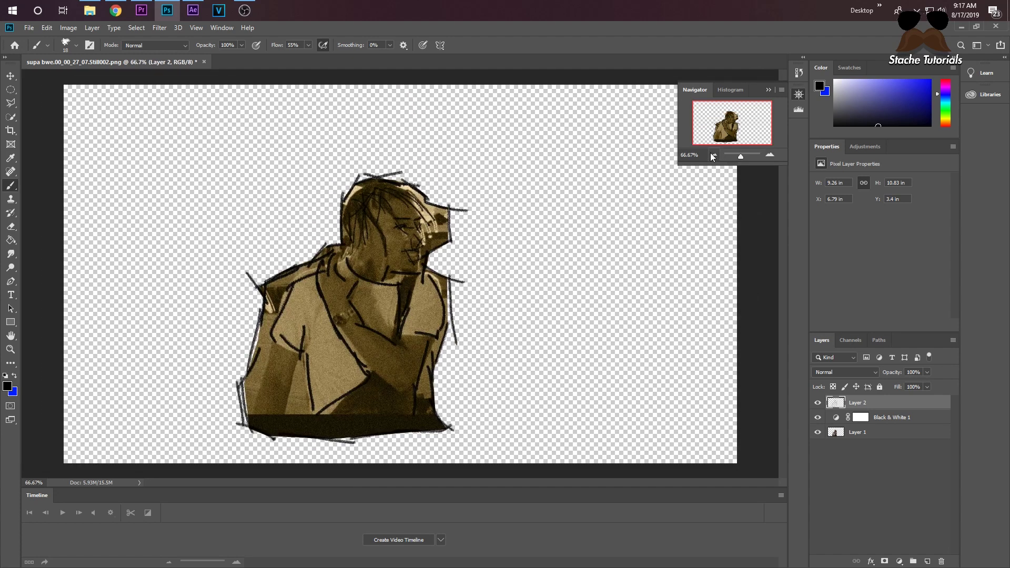
pyautogui.moveTo(296, 356)
pyautogui.mouseDown()
pyautogui.moveTo(276, 418)
pyautogui.moveTo(270, 374)
pyautogui.moveTo(268, 415)
pyautogui.mouseUp()
pyautogui.hotkey('ctrl', 'z')
pyautogui.moveTo(273, 342); pyautogui.dragTo(255, 421)
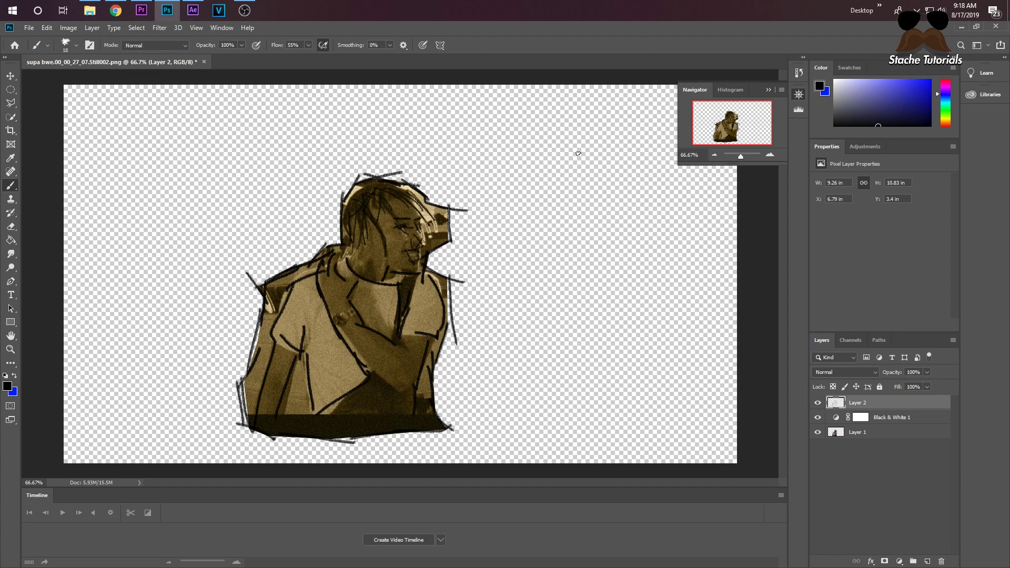
# Save the drawing as a layered Photoshop file named done 2 in the LL draw folder, with Maximize Compatibility on
pyautogui.click(29, 28)
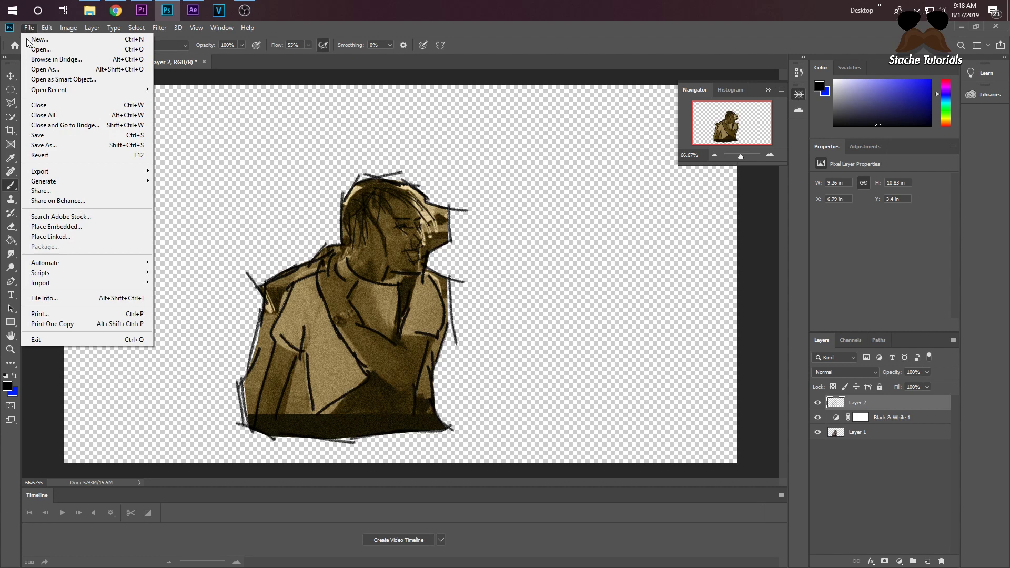
pyautogui.click(74, 146)
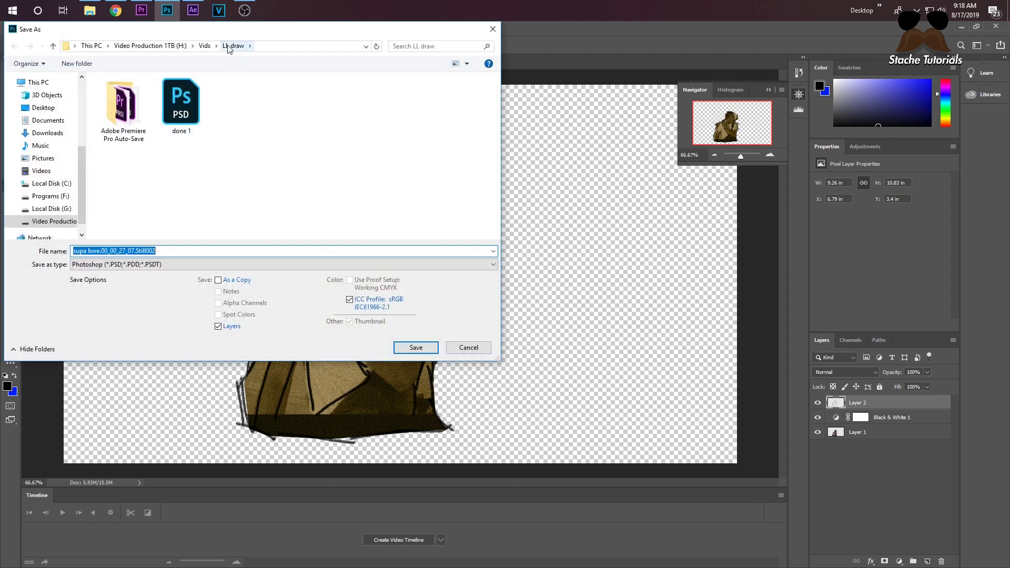
pyautogui.write('done 2')
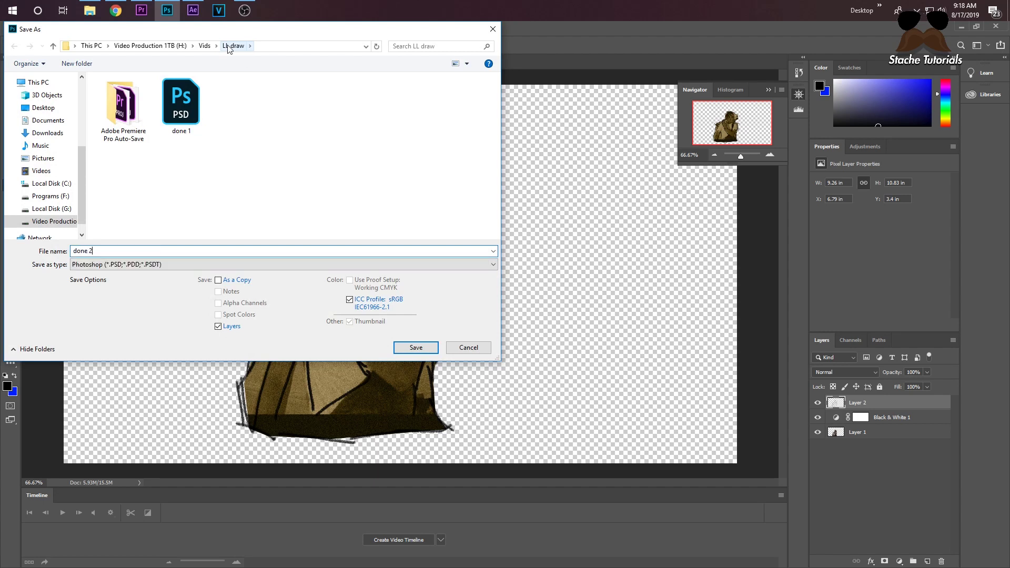
pyautogui.click(408, 350)
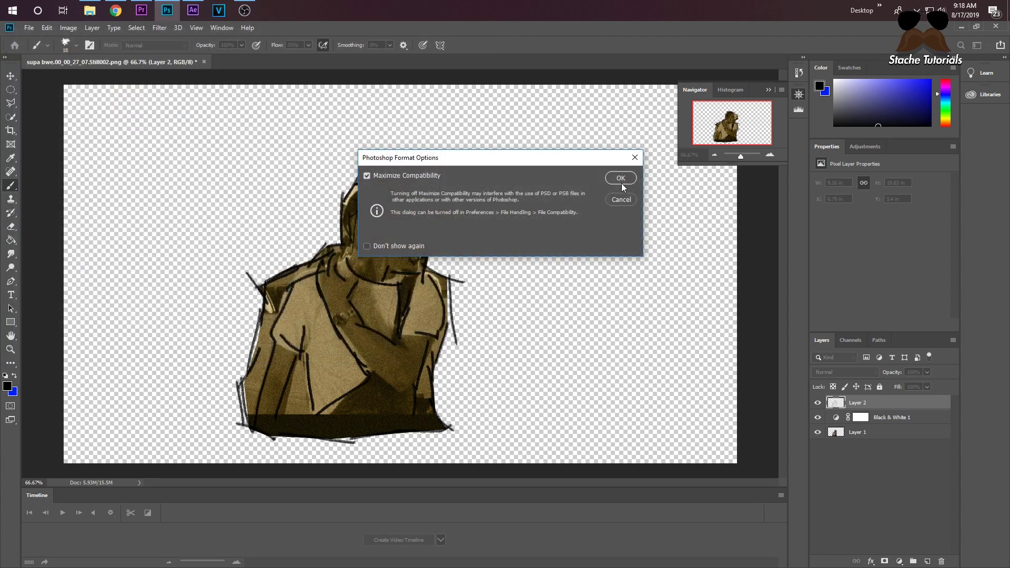
pyautogui.click(621, 181)
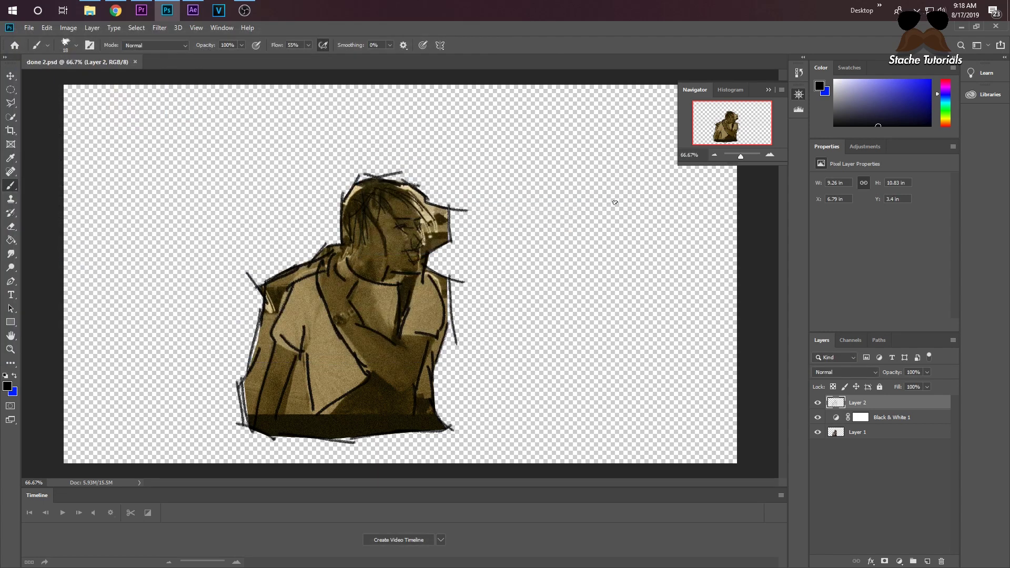
# Switch to Premiere Pro and import done 2.psd with all layers merged
pyautogui.click(142, 13)
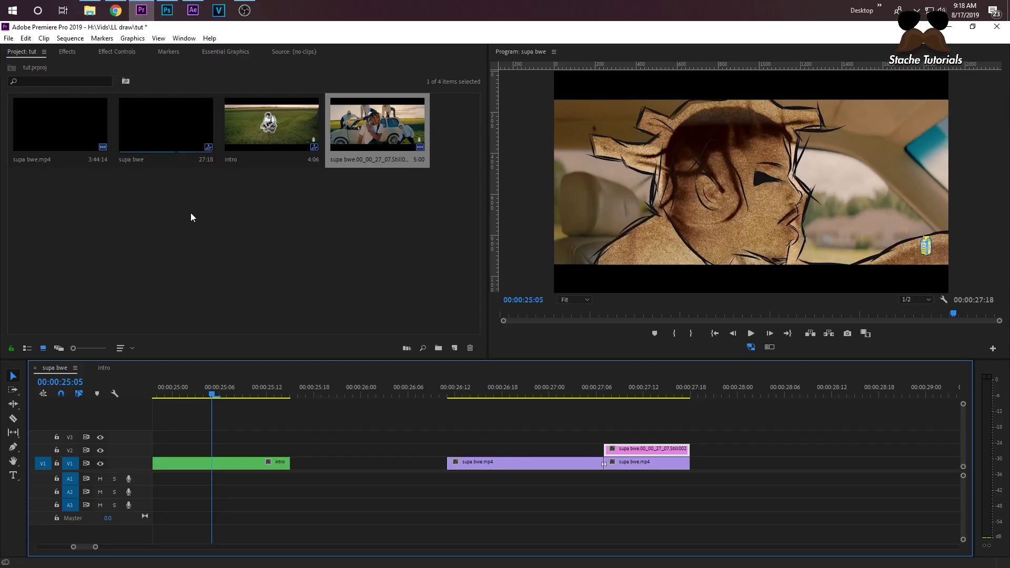
pyautogui.doubleClick(139, 216)
pyautogui.click(326, 129)
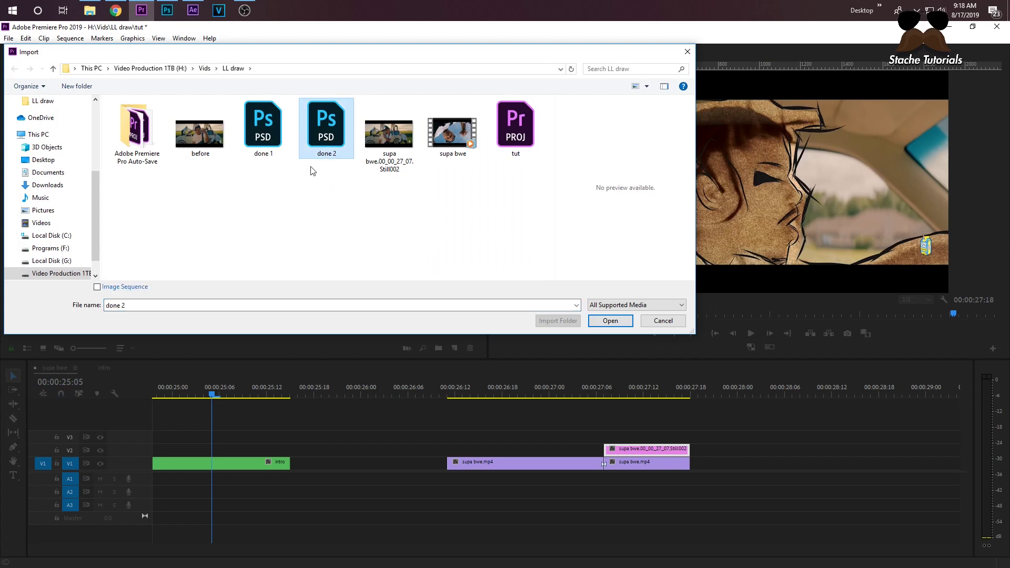
pyautogui.click(608, 321)
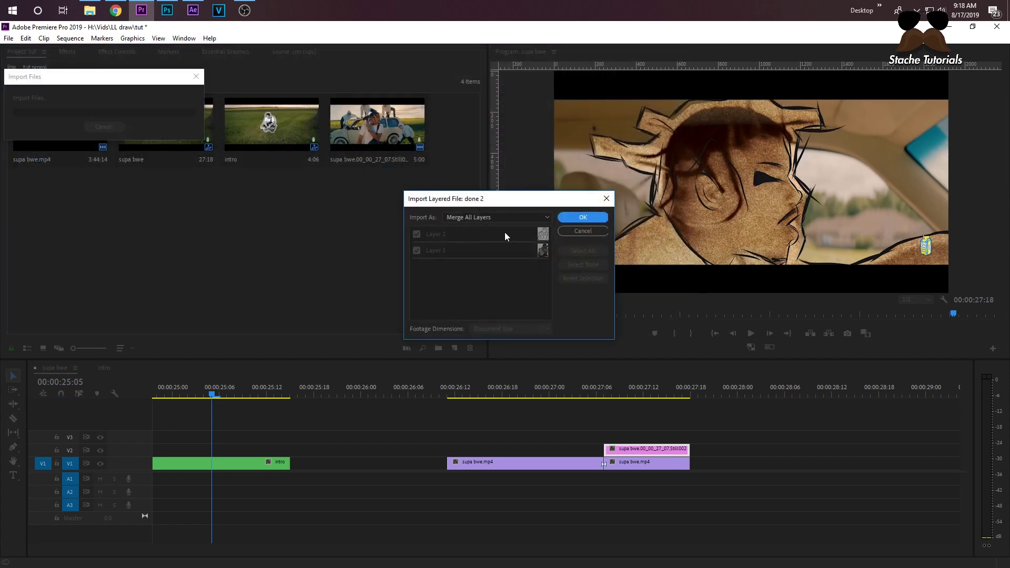
pyautogui.click(583, 217)
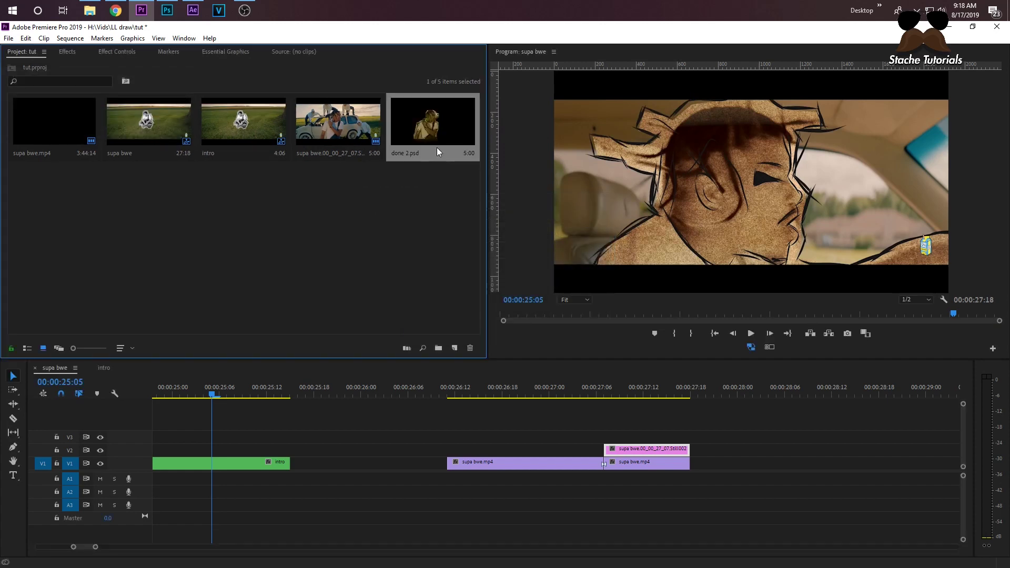
# Delete the still clip from track V2 and place done 2.psd there, starting at 00:00:27:07
pyautogui.click(628, 451)
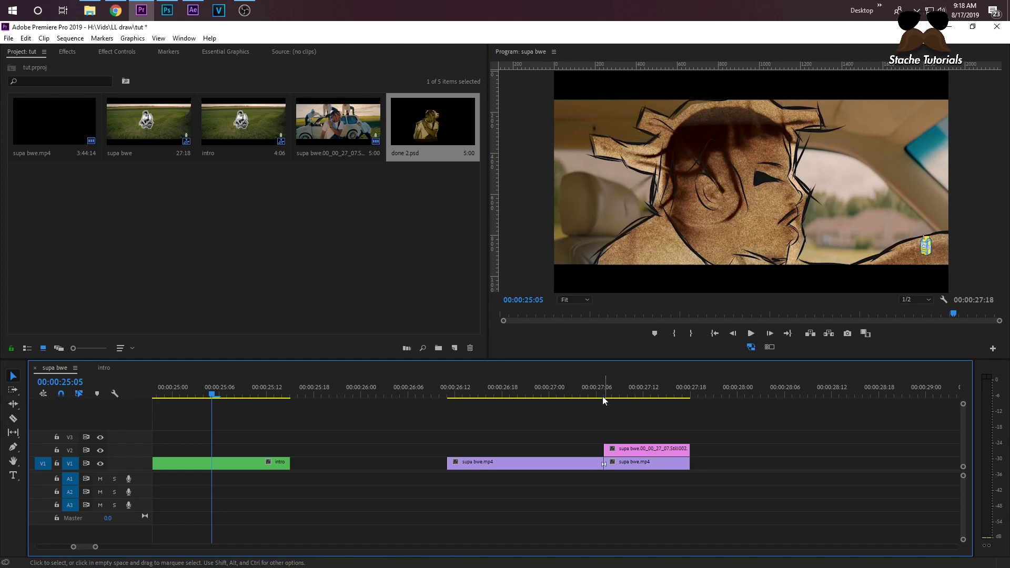
pyautogui.click(602, 395)
pyautogui.click(637, 450)
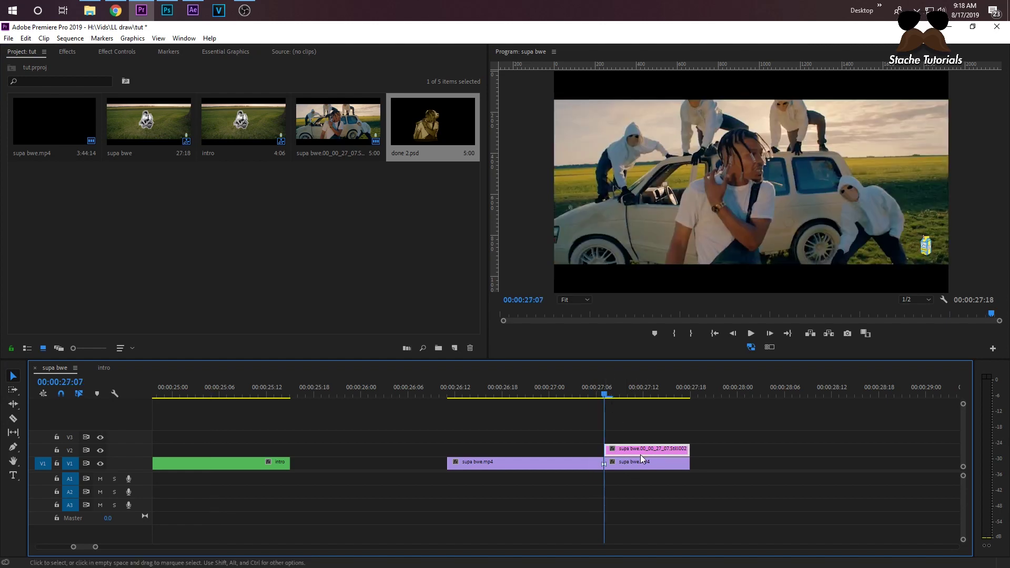
pyautogui.press('Delete')
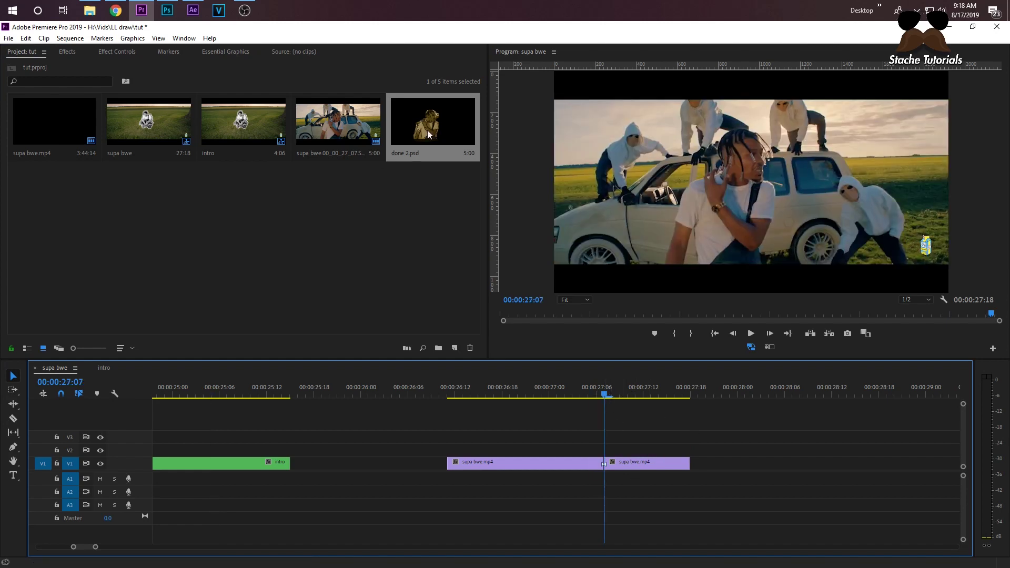
pyautogui.moveTo(427, 131); pyautogui.dragTo(610, 450)
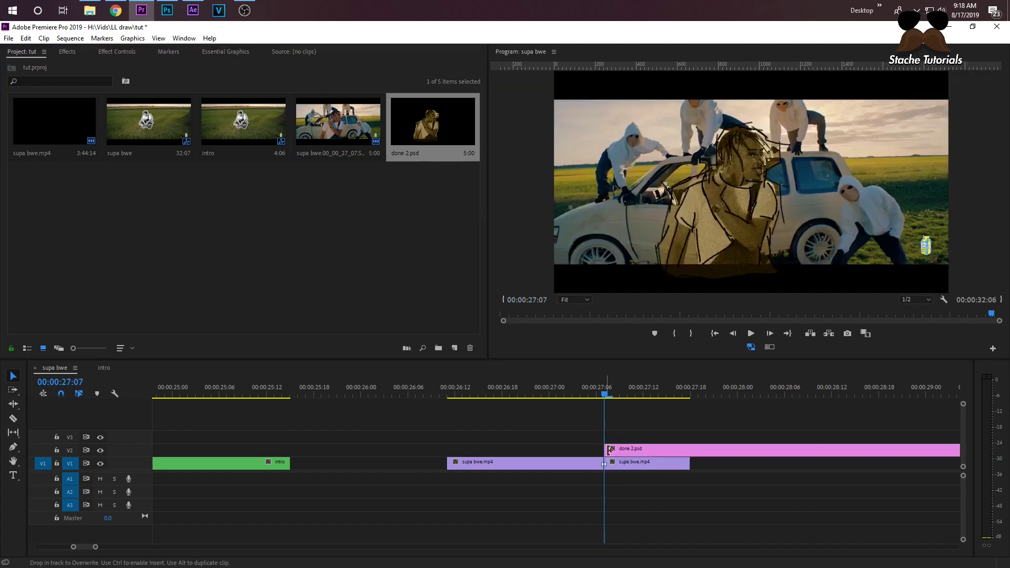
# Cut the done 2.psd clip at 00:00:27:18 and delete the part extending past the video
pyautogui.moveTo(603, 387); pyautogui.dragTo(690, 413)
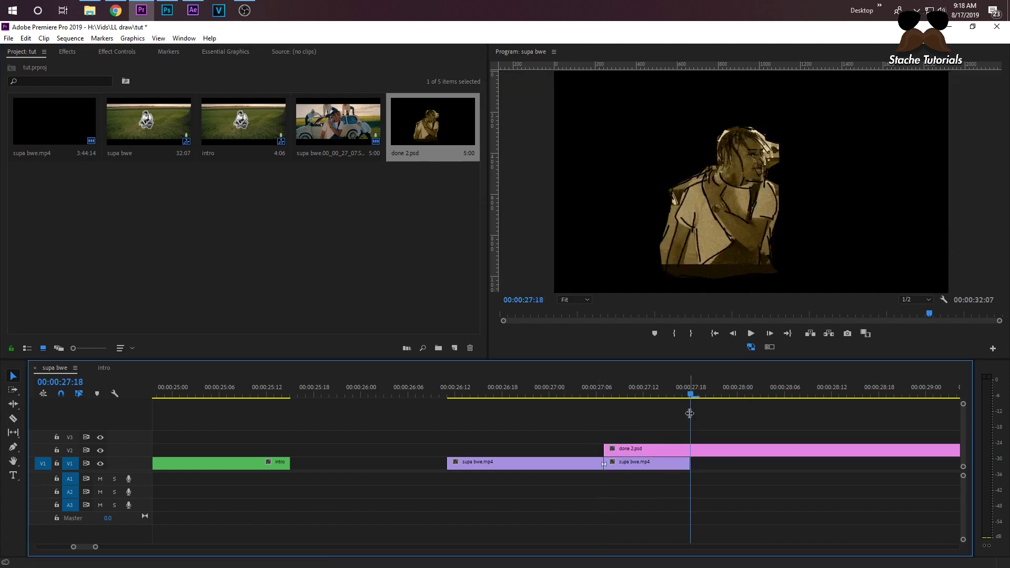
pyautogui.hotkey('ctrl', 'k')
pyautogui.click(698, 448)
pyautogui.press('Delete')
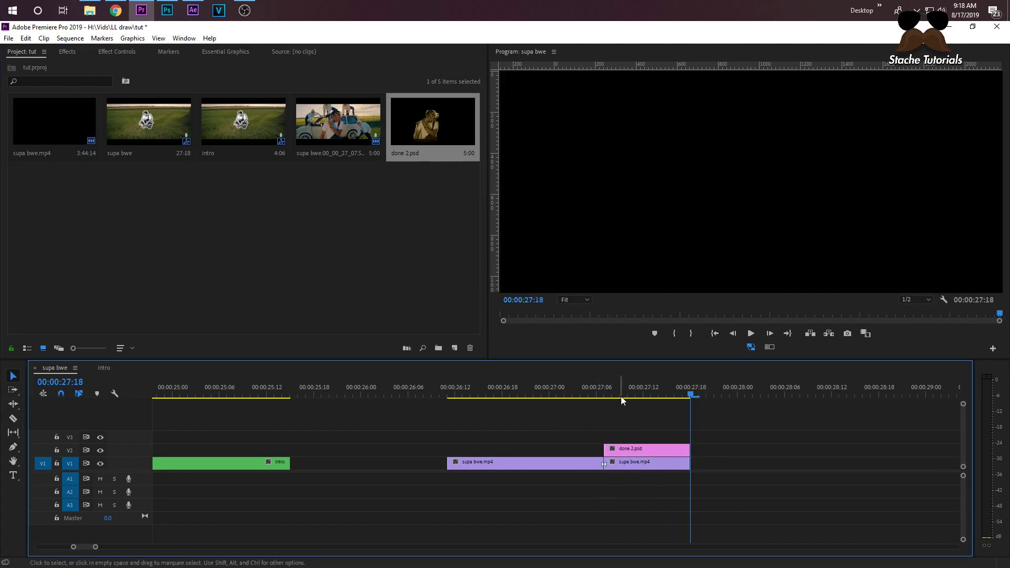
# Return the playhead to the start of done 2.psd and check the sequence's timebase in the sequence settings
pyautogui.moveTo(621, 398)
pyautogui.mouseDown()
pyautogui.moveTo(598, 385)
pyautogui.moveTo(610, 391)
pyautogui.mouseUp()
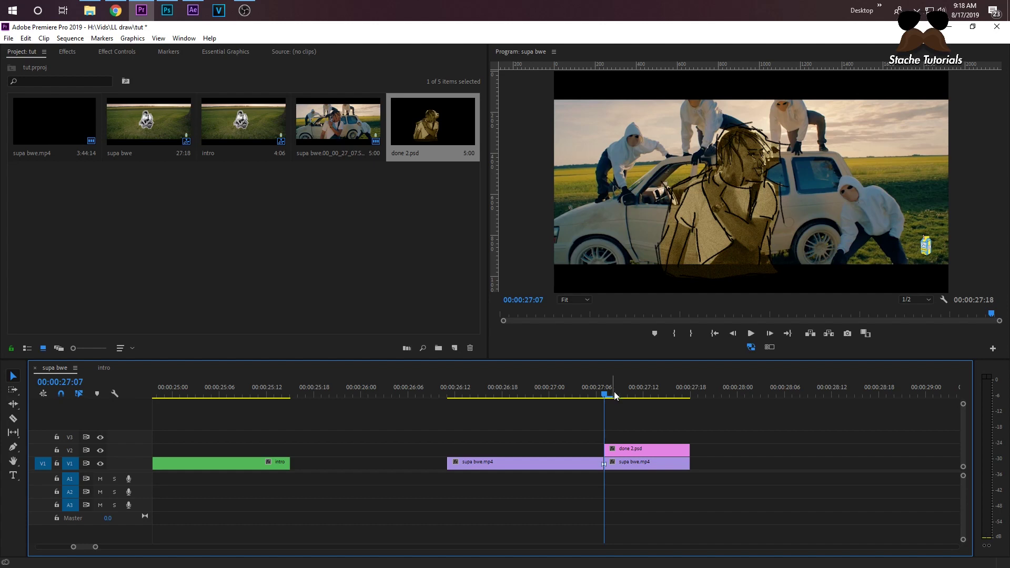
pyautogui.click(78, 40)
pyautogui.click(91, 51)
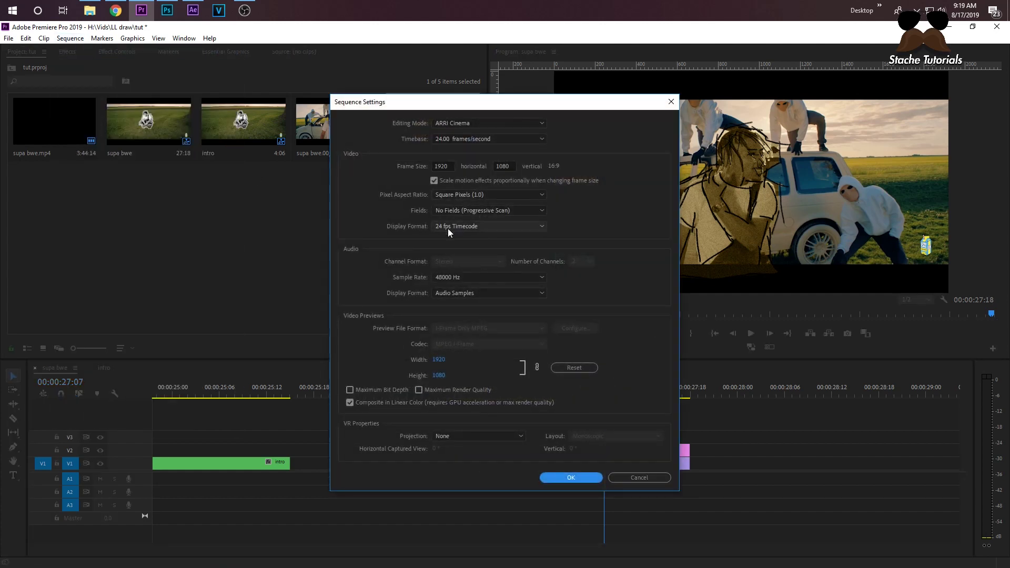
pyautogui.click(671, 102)
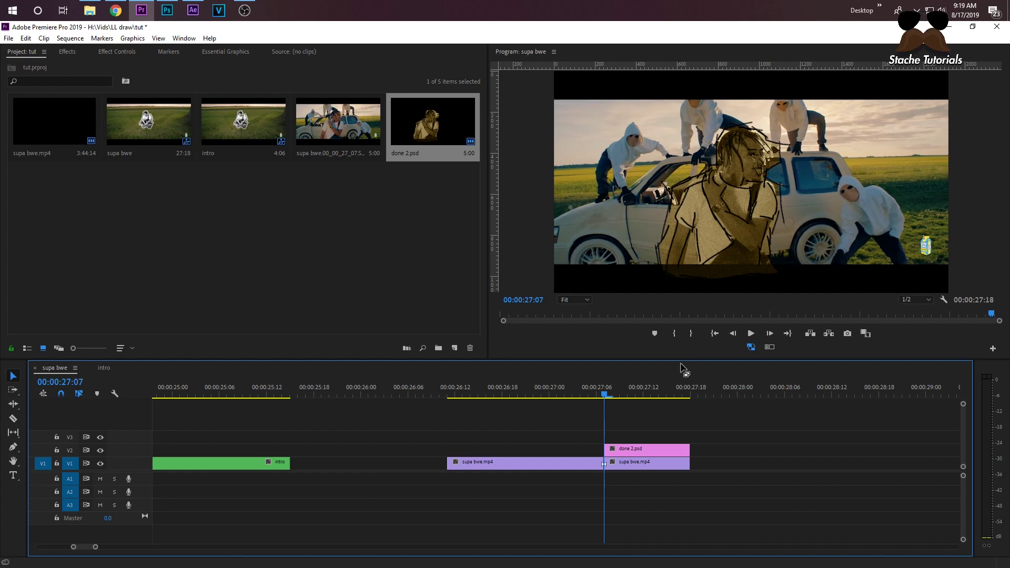
# Shorten the done 2.psd clip to four frames so that it ends at 00:00:27:11
pyautogui.click(621, 450)
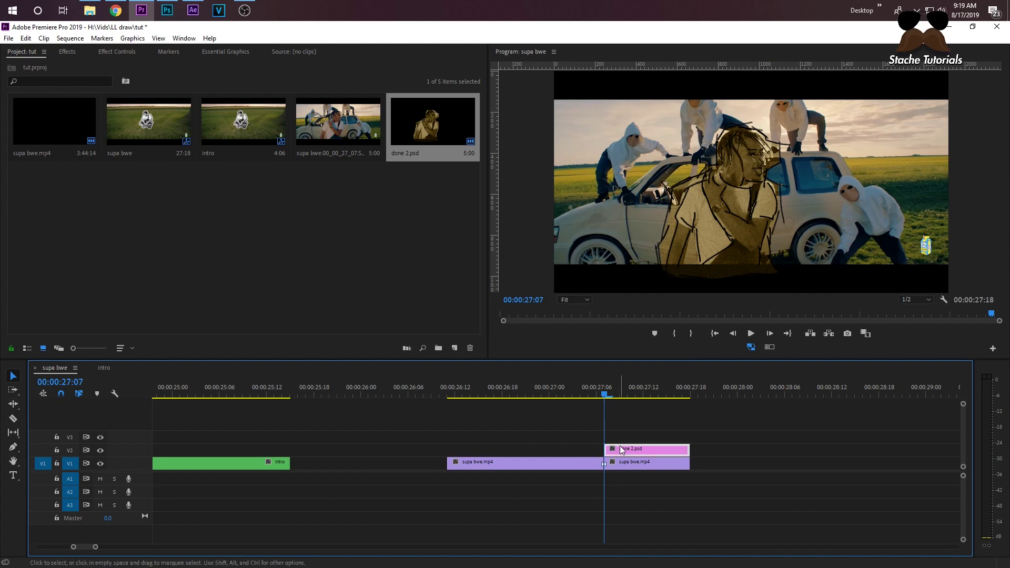
pyautogui.click(769, 339)
pyautogui.click(769, 340)
pyautogui.click(769, 339)
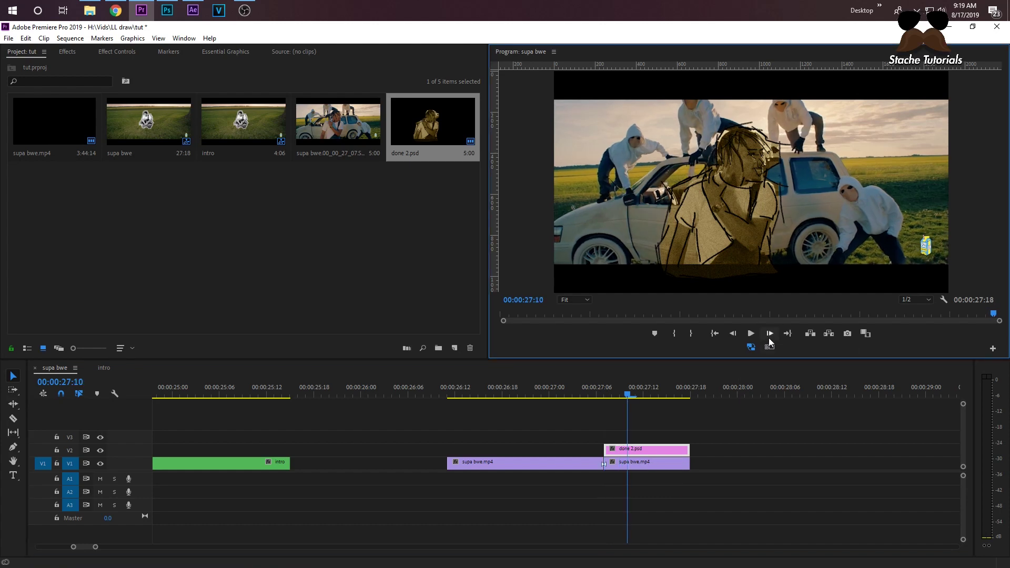
pyautogui.click(769, 339)
pyautogui.click(645, 451)
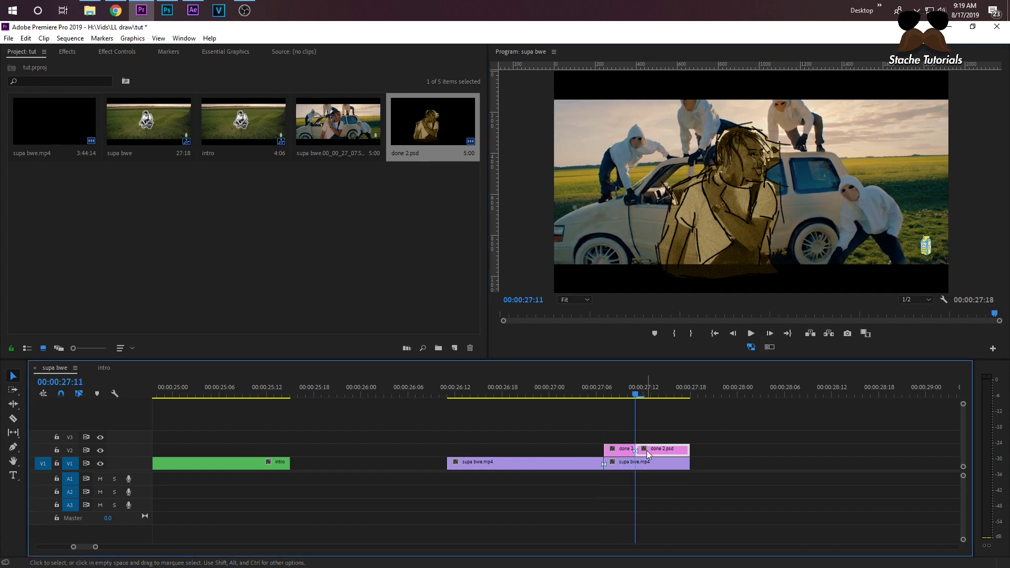
pyautogui.press('w')
# Play the footage around the done 2.psd clip several times to check the timing of the drawn frame
pyautogui.moveTo(598, 384); pyautogui.dragTo(560, 376)
pyautogui.press('space')
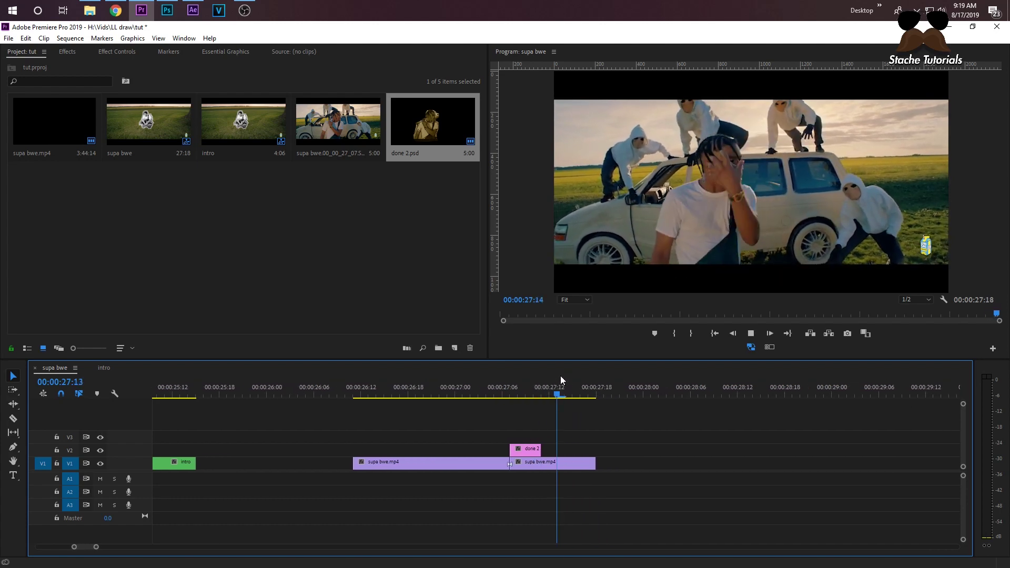
pyautogui.press('space')
pyautogui.click(473, 381)
pyautogui.press('space')
pyautogui.press('space')
pyautogui.click(460, 394)
pyautogui.press('space')
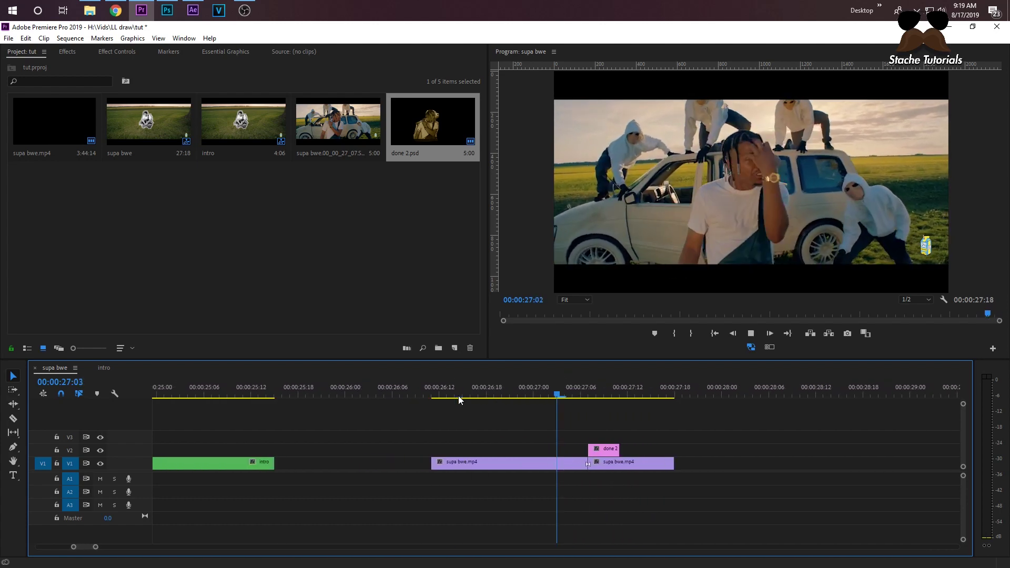
pyautogui.press('space')
pyautogui.click(465, 390)
pyautogui.press('space')
pyautogui.press('space')
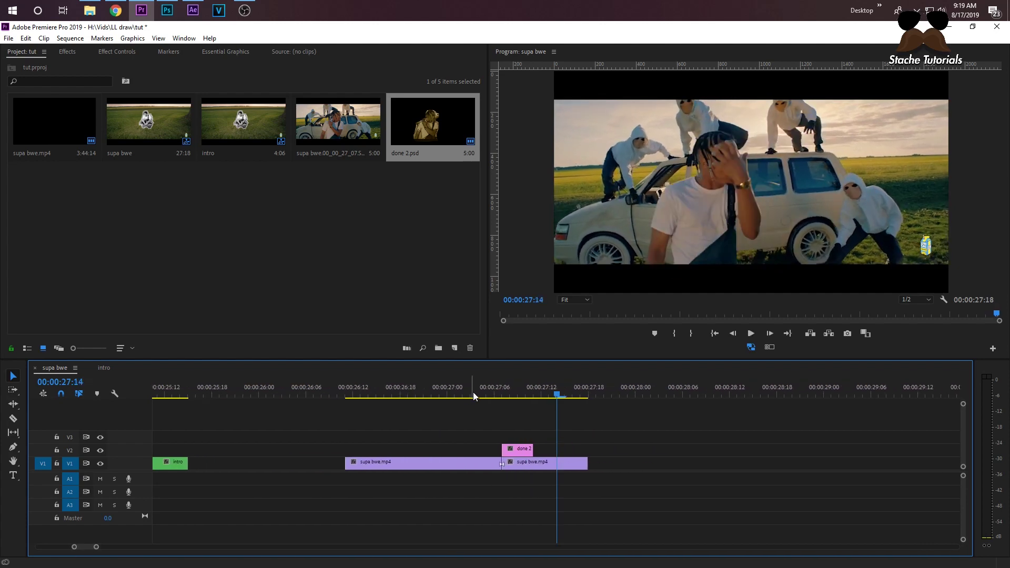
# Start Scale animation on the done 2.psd clip with a 100 keyframe at its first frame, 00:00:27:07
pyautogui.moveTo(472, 393)
pyautogui.mouseDown()
pyautogui.moveTo(517, 392)
pyautogui.moveTo(418, 396)
pyautogui.moveTo(504, 395)
pyautogui.mouseUp()
pyautogui.click(524, 450)
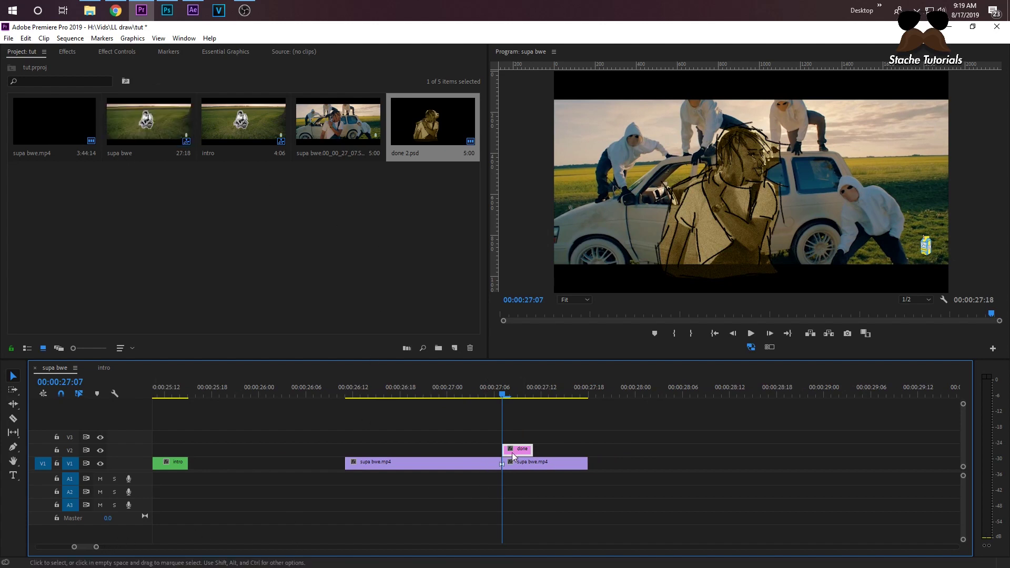
pyautogui.click(126, 50)
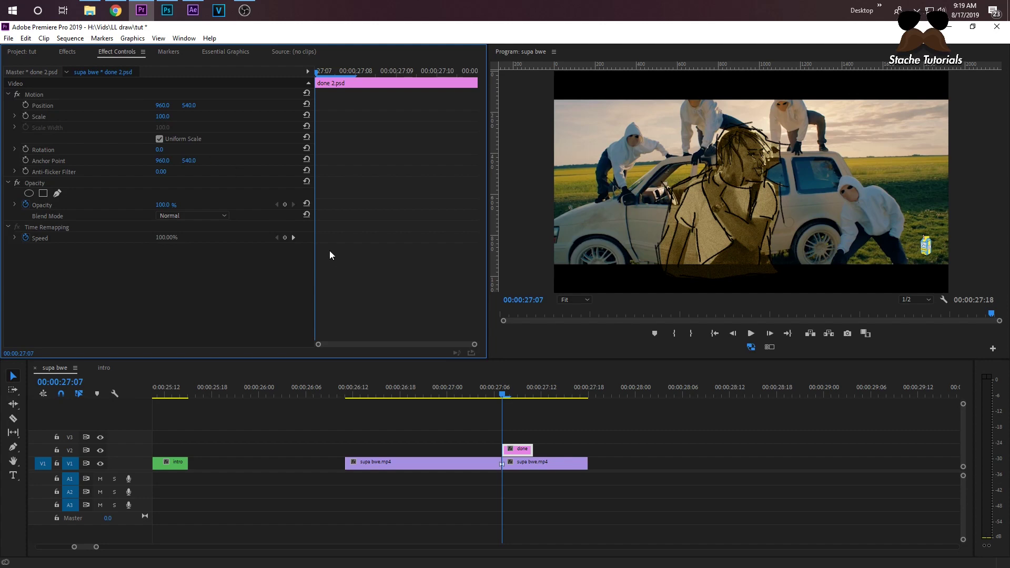
pyautogui.click(26, 116)
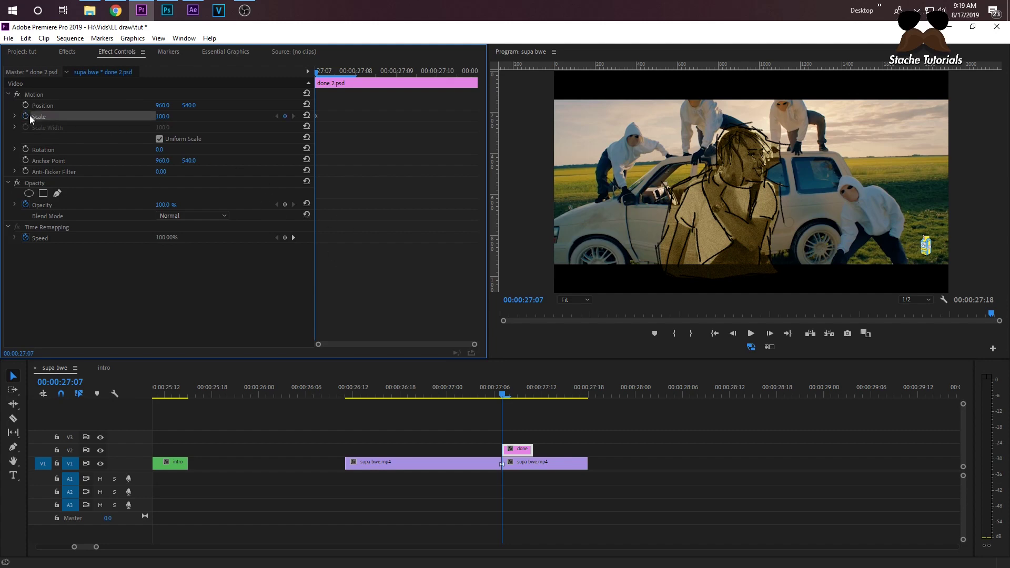
# Add a Scale keyframe of 115 at the end of the done 2.psd clip, at 00:00:27:11
pyautogui.click(532, 391)
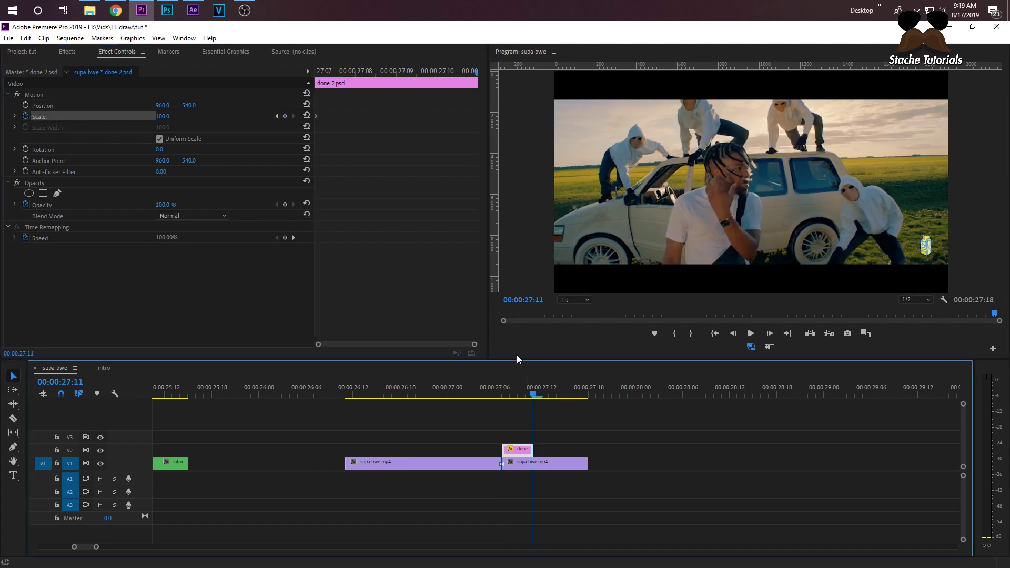
pyautogui.click(165, 116)
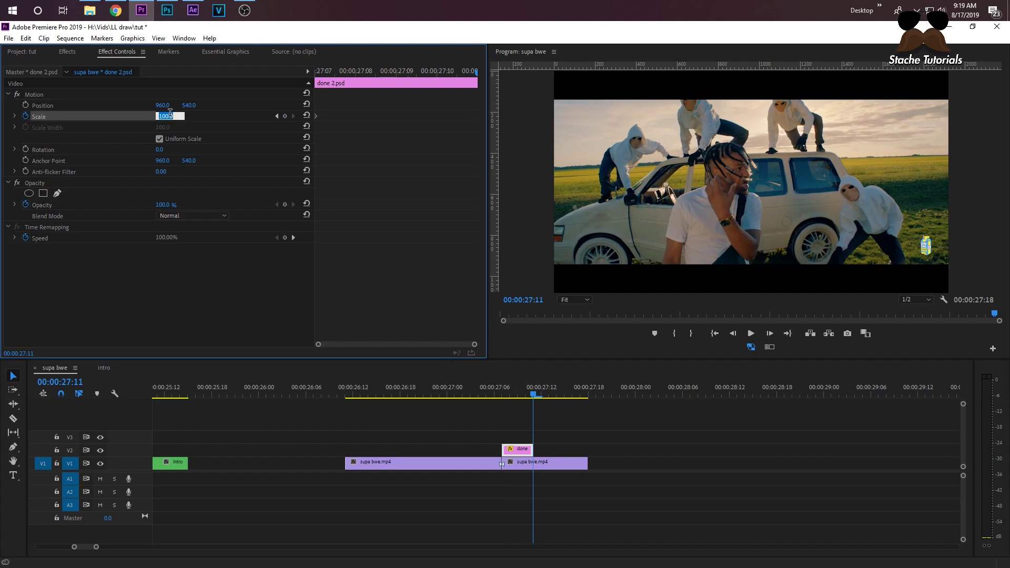
pyautogui.write('115')
pyautogui.press('Return')
# Play the footage around the done 2.psd clip to check its scale animation
pyautogui.click(495, 387)
pyautogui.press('space')
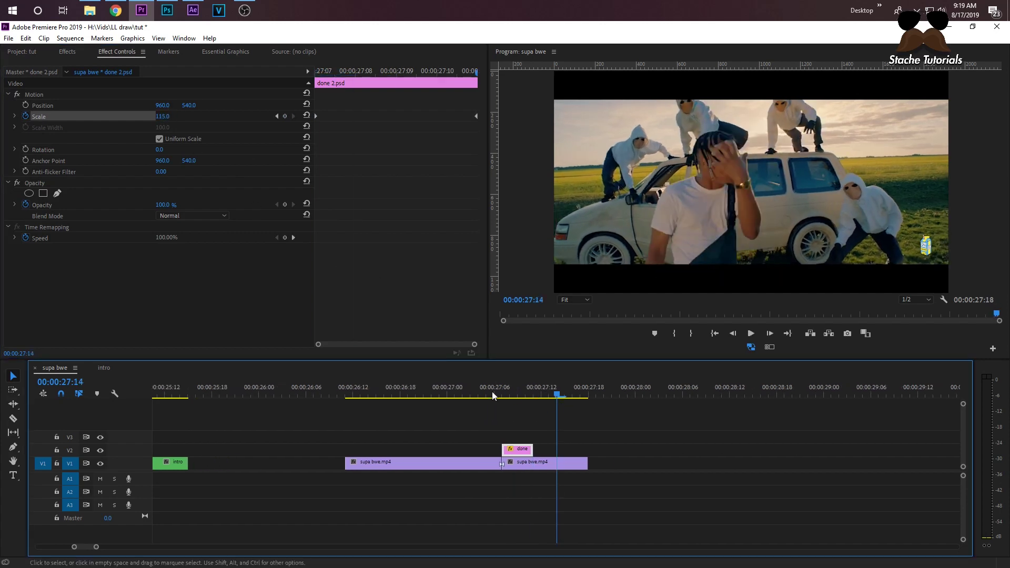
pyautogui.click(403, 386)
pyautogui.press('space')
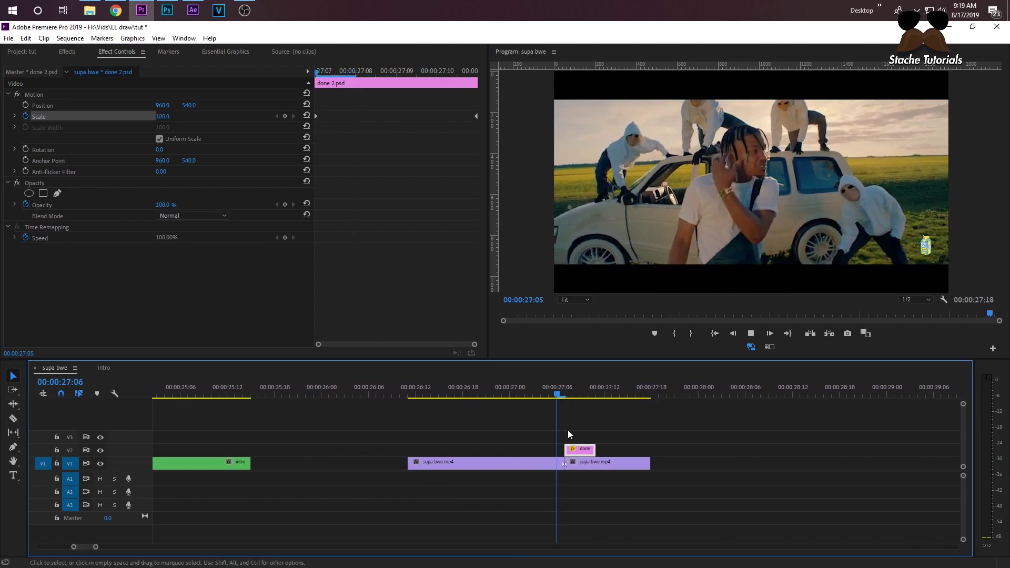
# Extend the second supa bwe.mp4 clip to end at about 00:00:28:08 and play back the lengthened section
pyautogui.press('space')
pyautogui.moveTo(582, 465); pyautogui.dragTo(689, 465)
pyautogui.click(429, 390)
pyautogui.press('space')
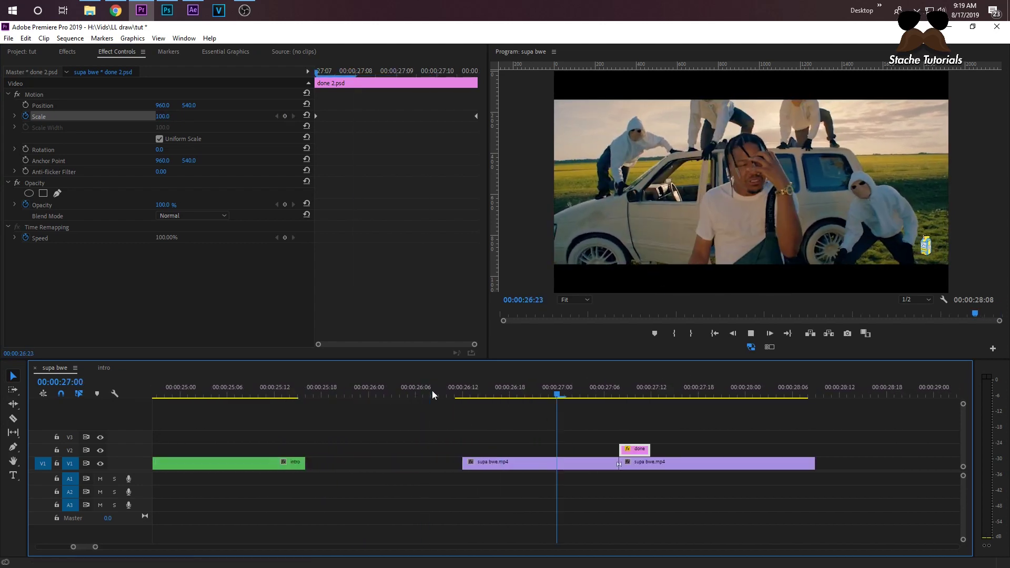
pyautogui.press('space')
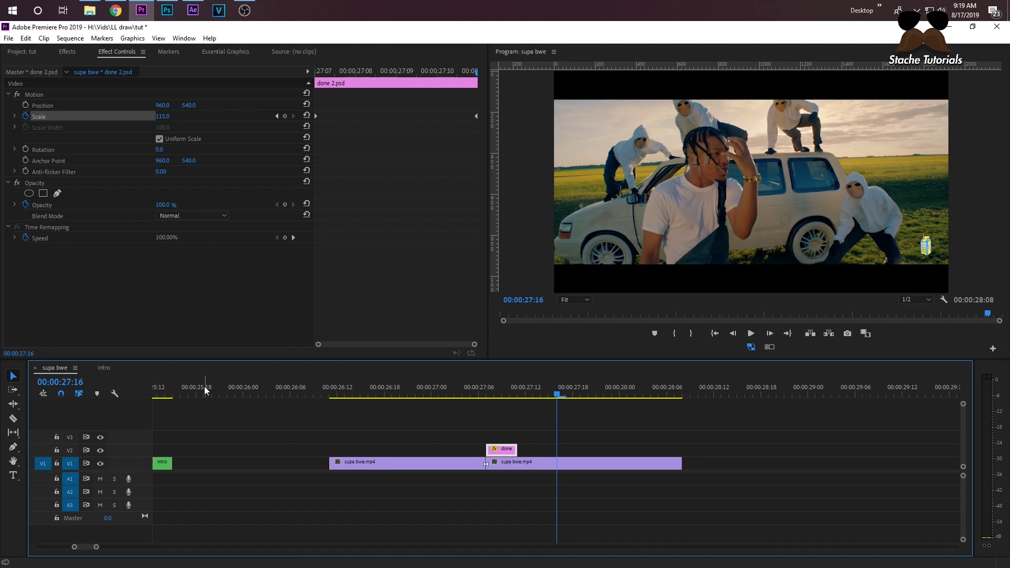
# Review the drawn frame in the intro clip around 00:00:24:08 and replay the done 2.psd section for comparison
pyautogui.moveTo(205, 388); pyautogui.dragTo(150, 394)
pyautogui.press('space')
pyautogui.press('space')
pyautogui.click(227, 391)
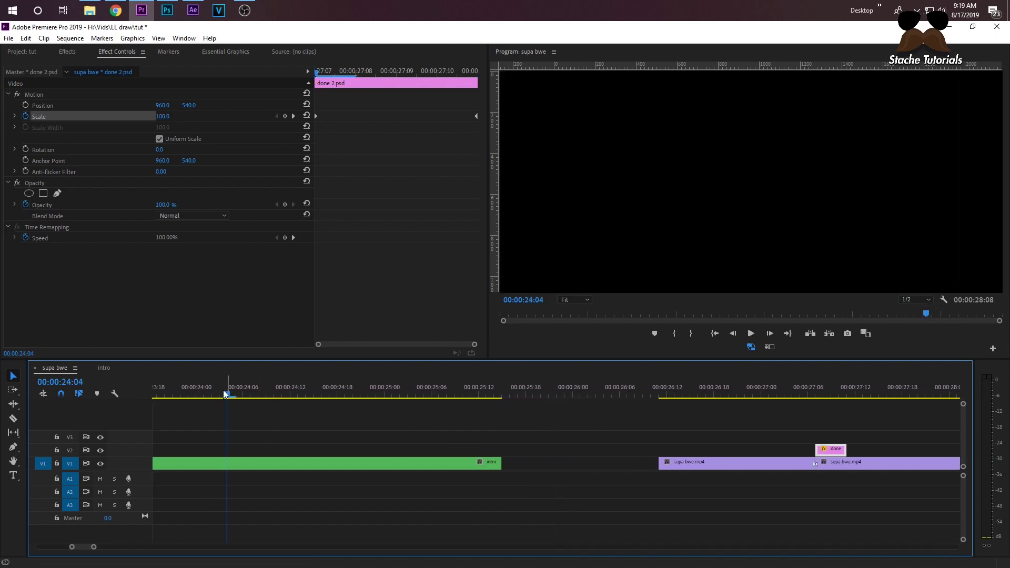
pyautogui.press('space')
pyautogui.press('space')
pyautogui.moveTo(282, 390); pyautogui.dragTo(501, 402)
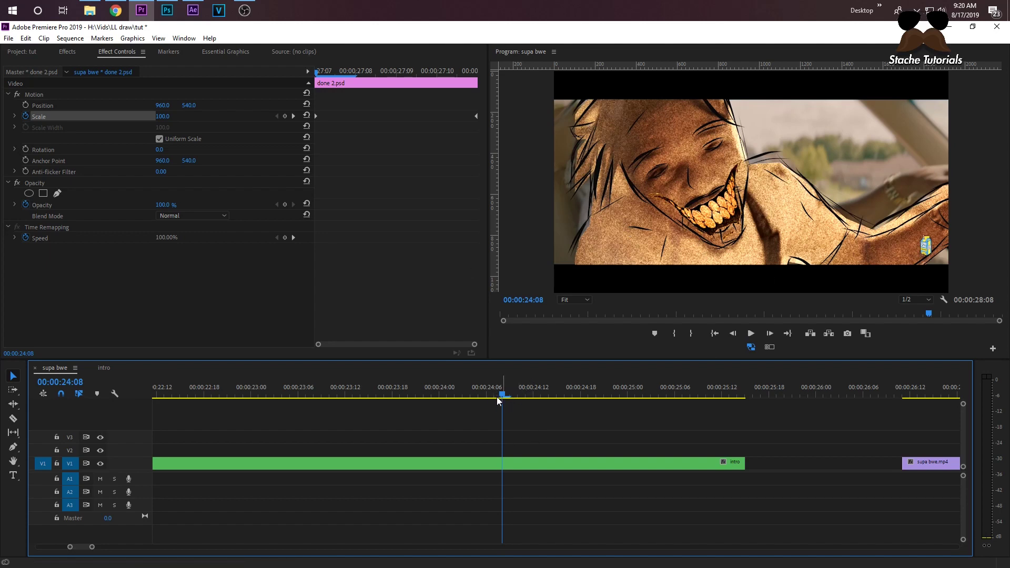
pyautogui.click(915, 396)
pyautogui.press('space')
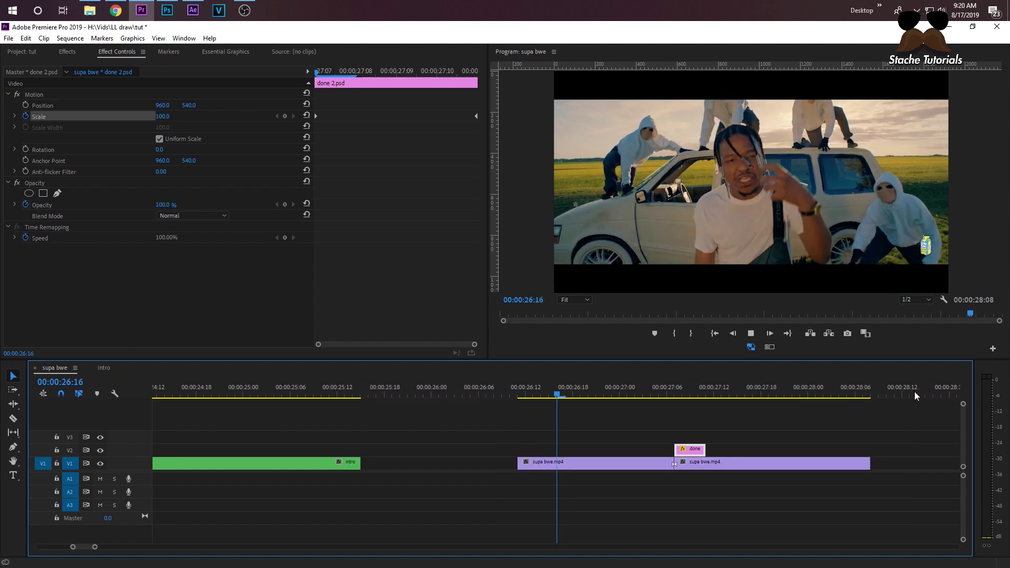